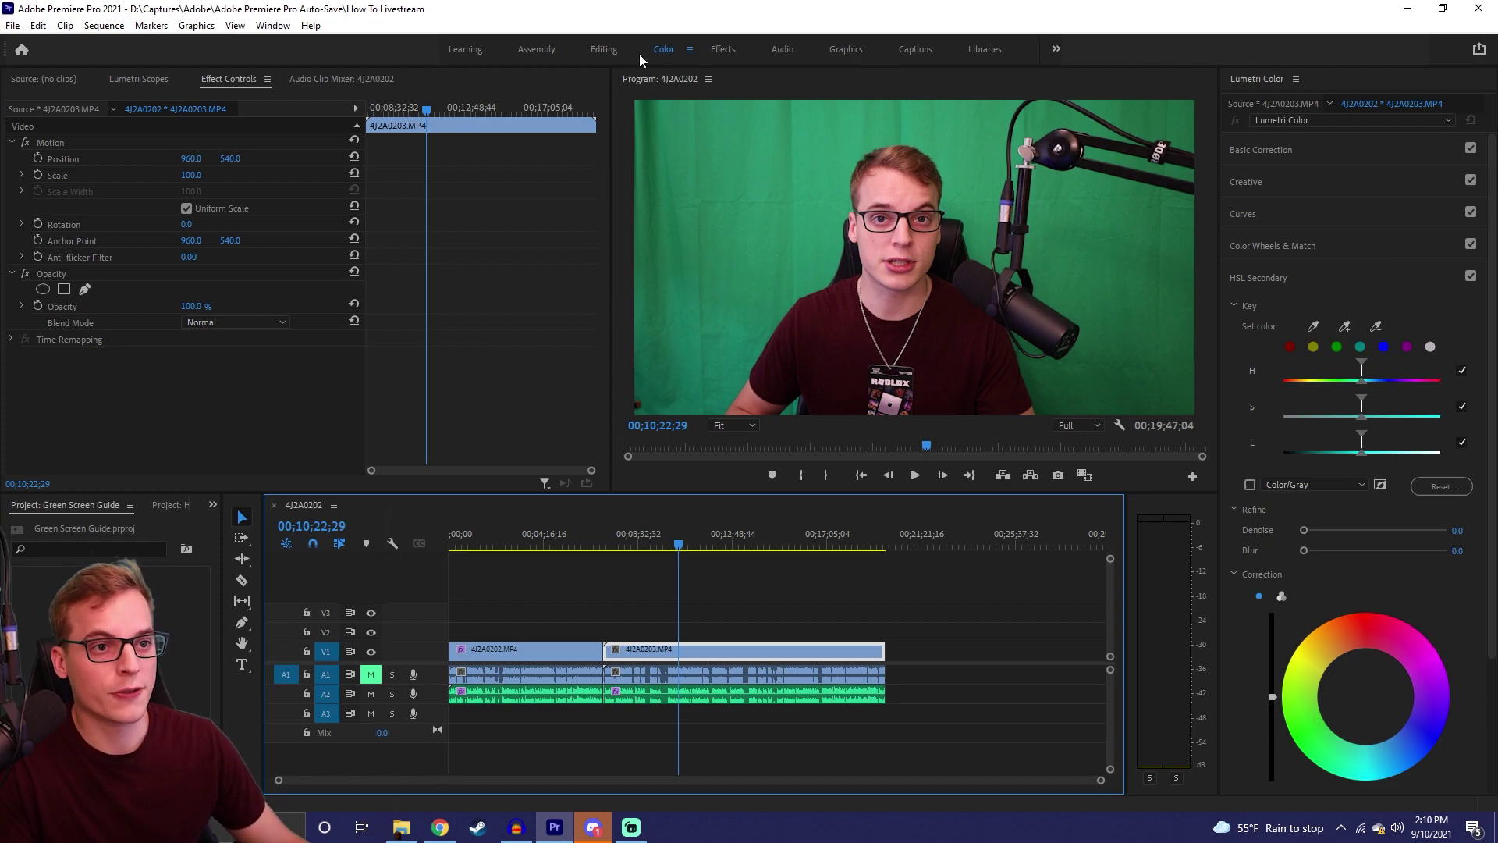
{"action": "left_click", "coordinate": [604, 50]}
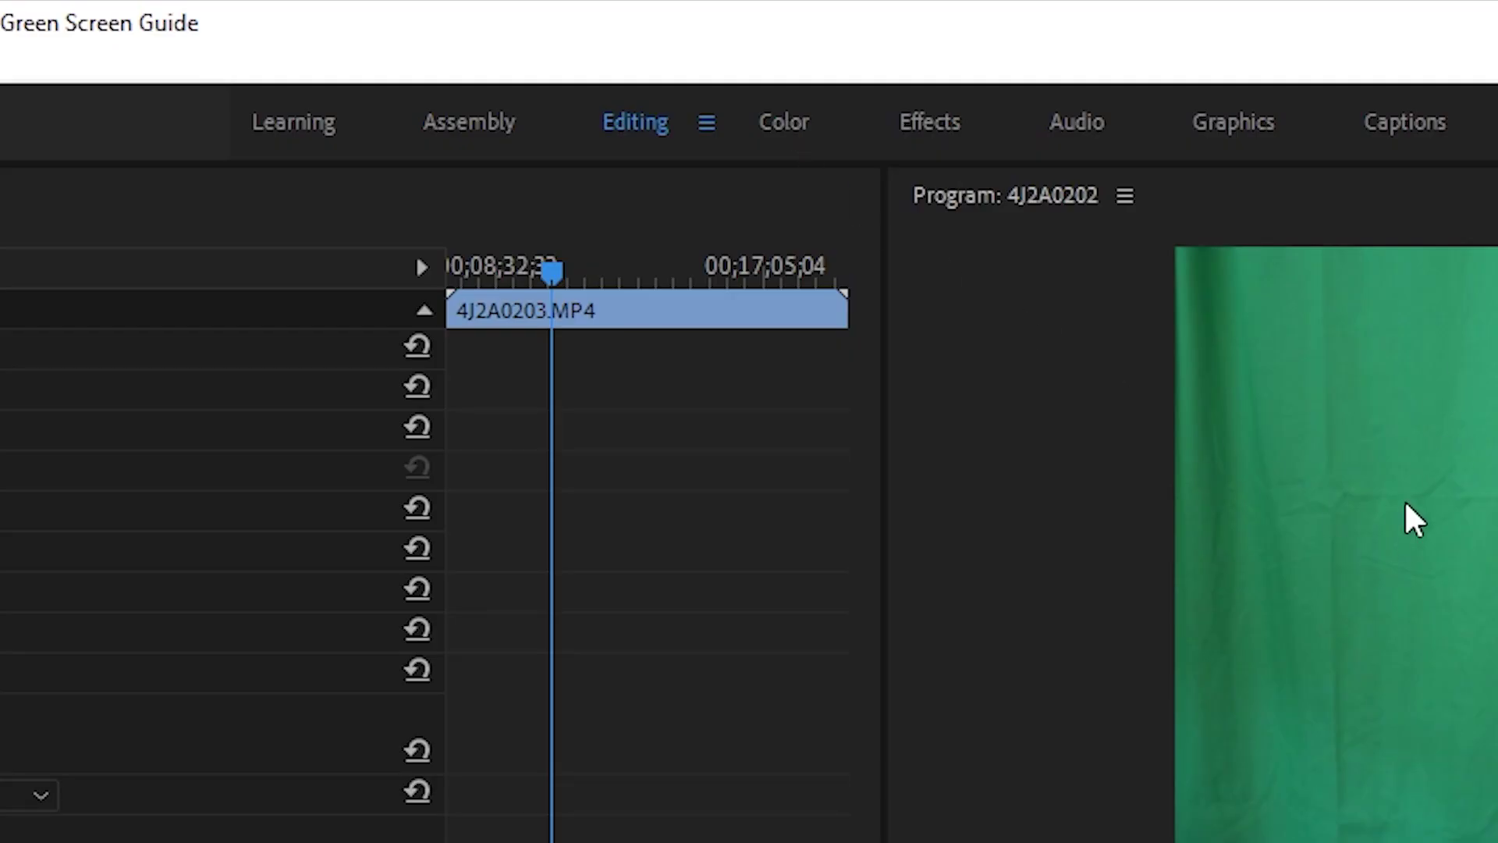
{"action": "left_click", "coordinate": [788, 124]}
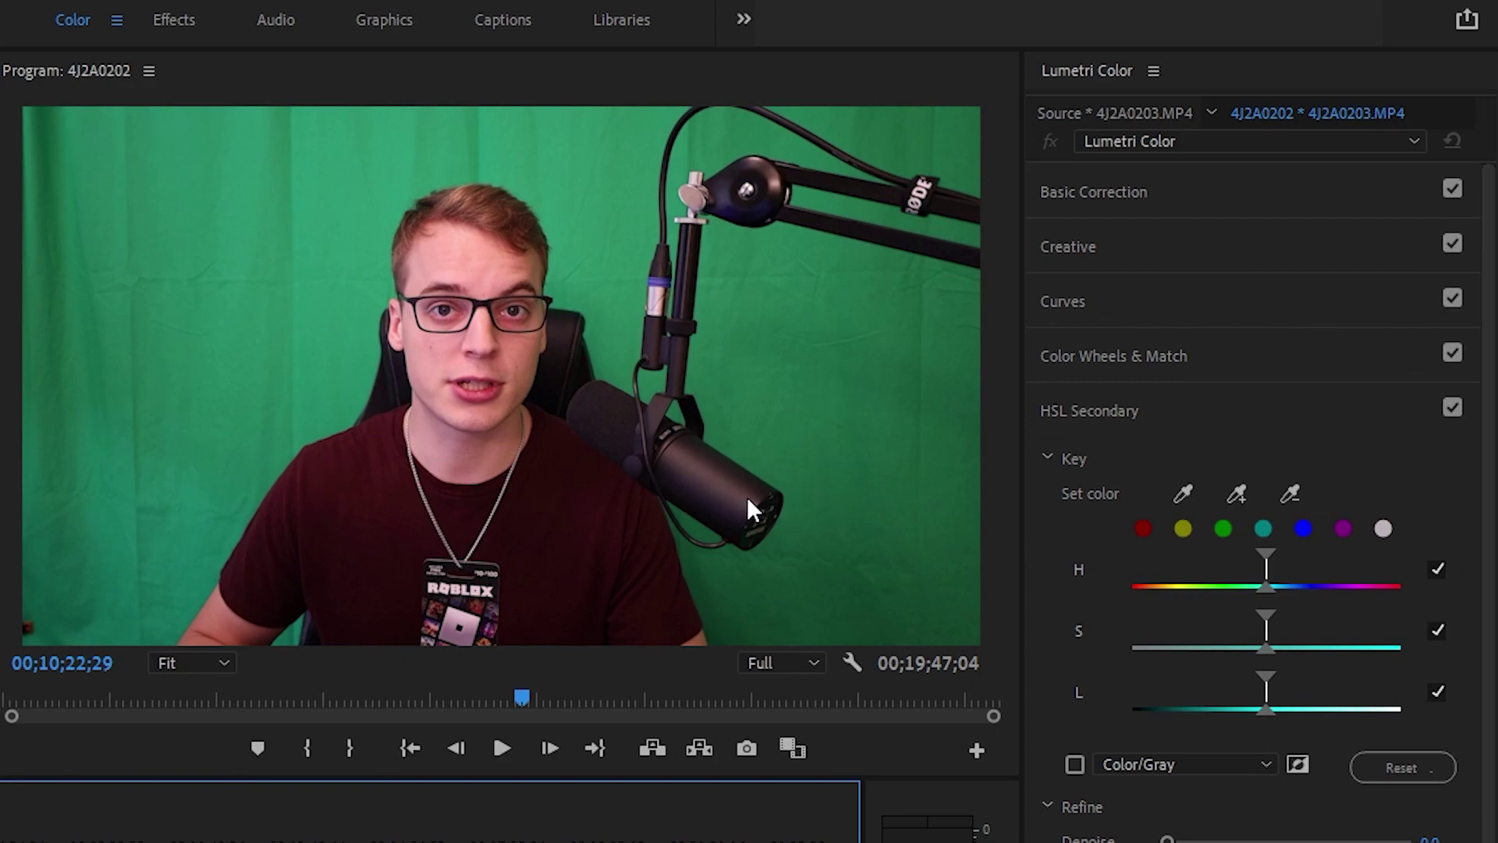
{"action": "left_click", "coordinate": [1185, 493]}
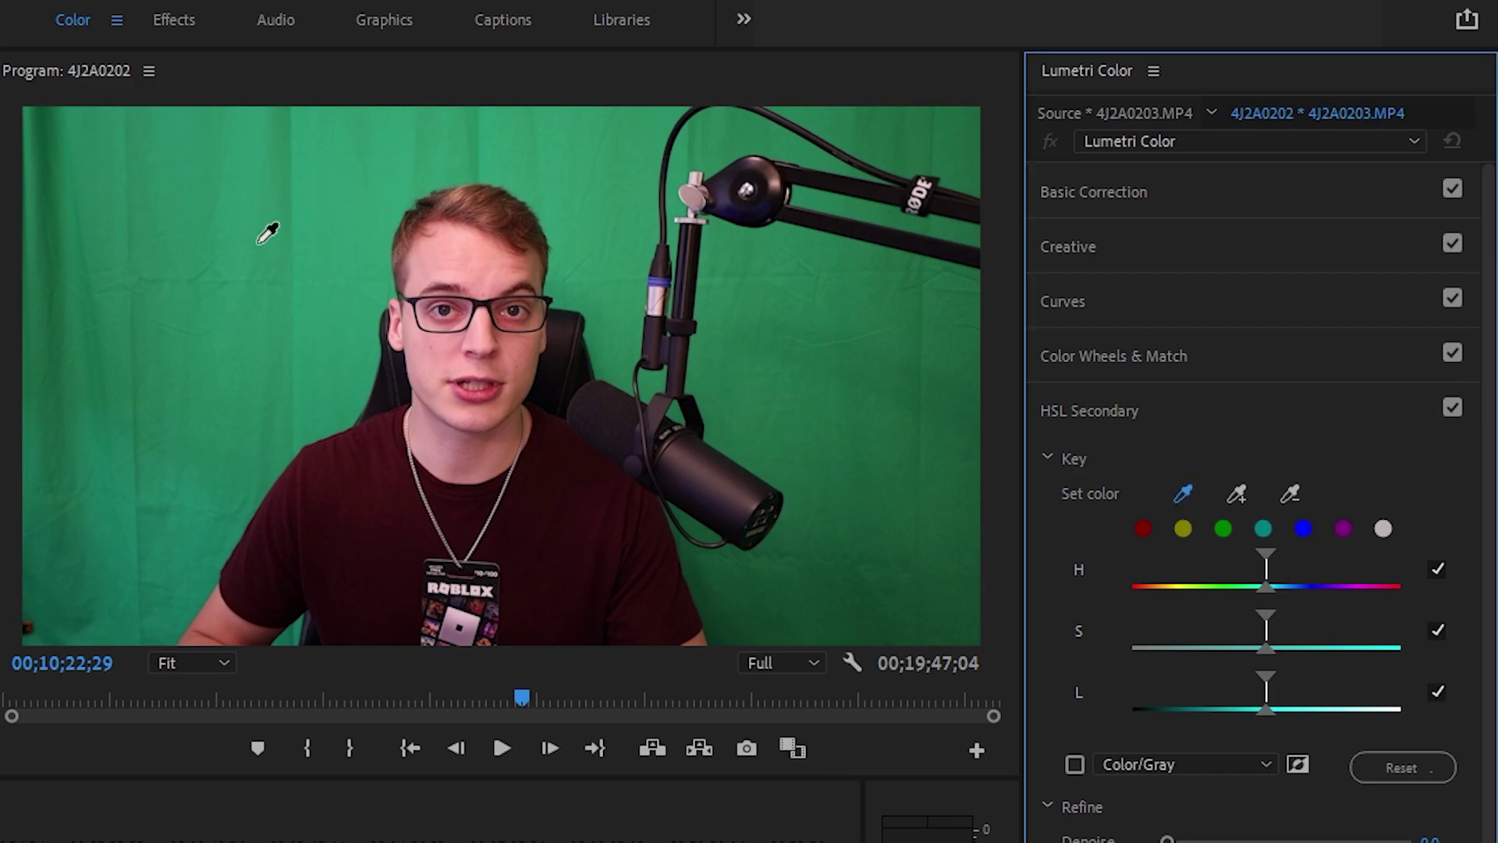
Step: Sample the green backdrop as the HSL key colour and preview it as colour against gray
{"action": "left_click", "coordinate": [263, 179]}
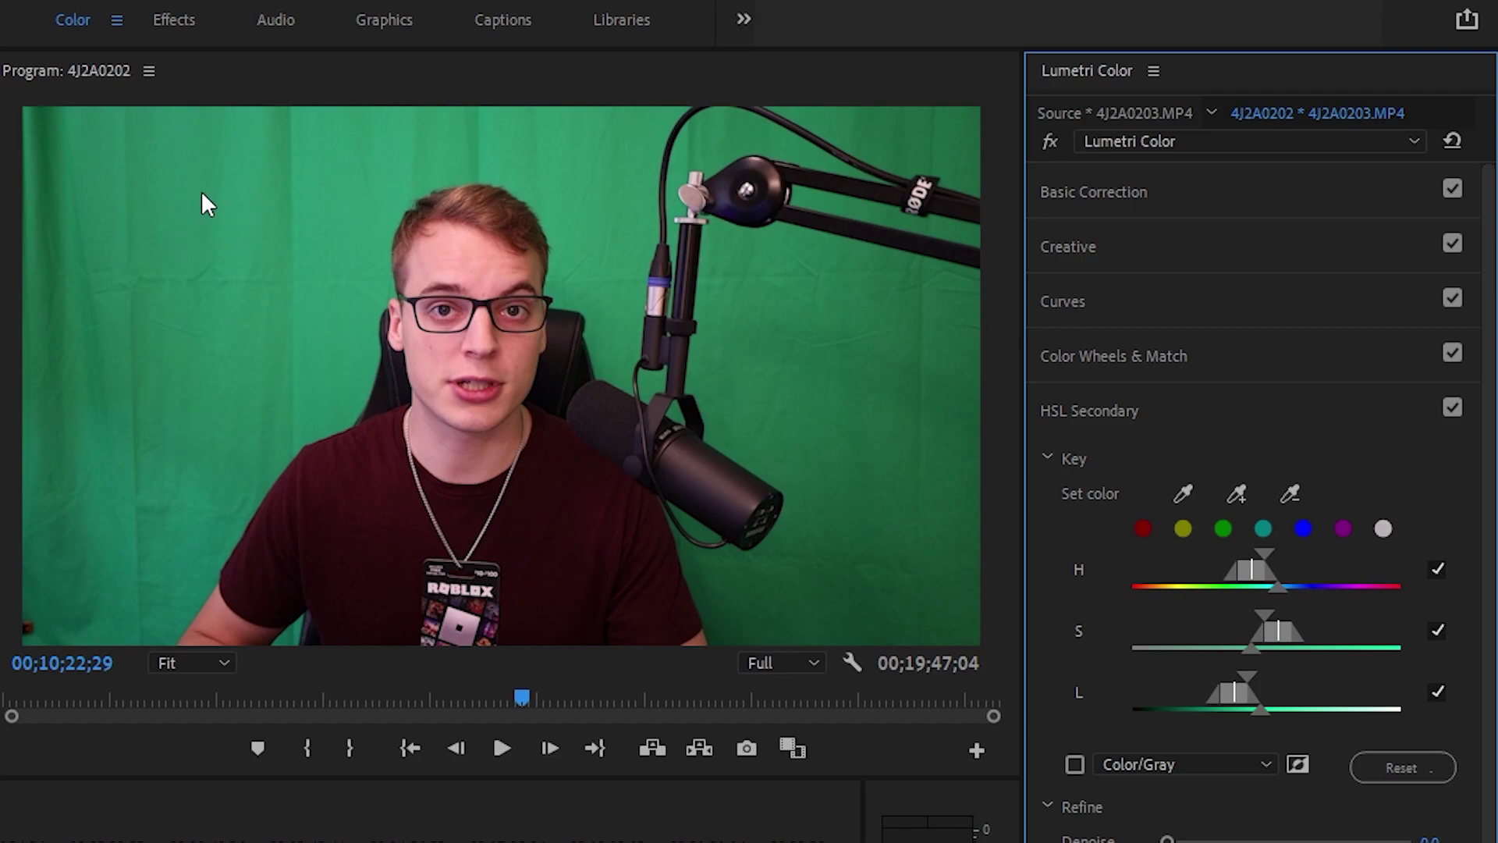
{"action": "left_click", "coordinate": [1074, 764]}
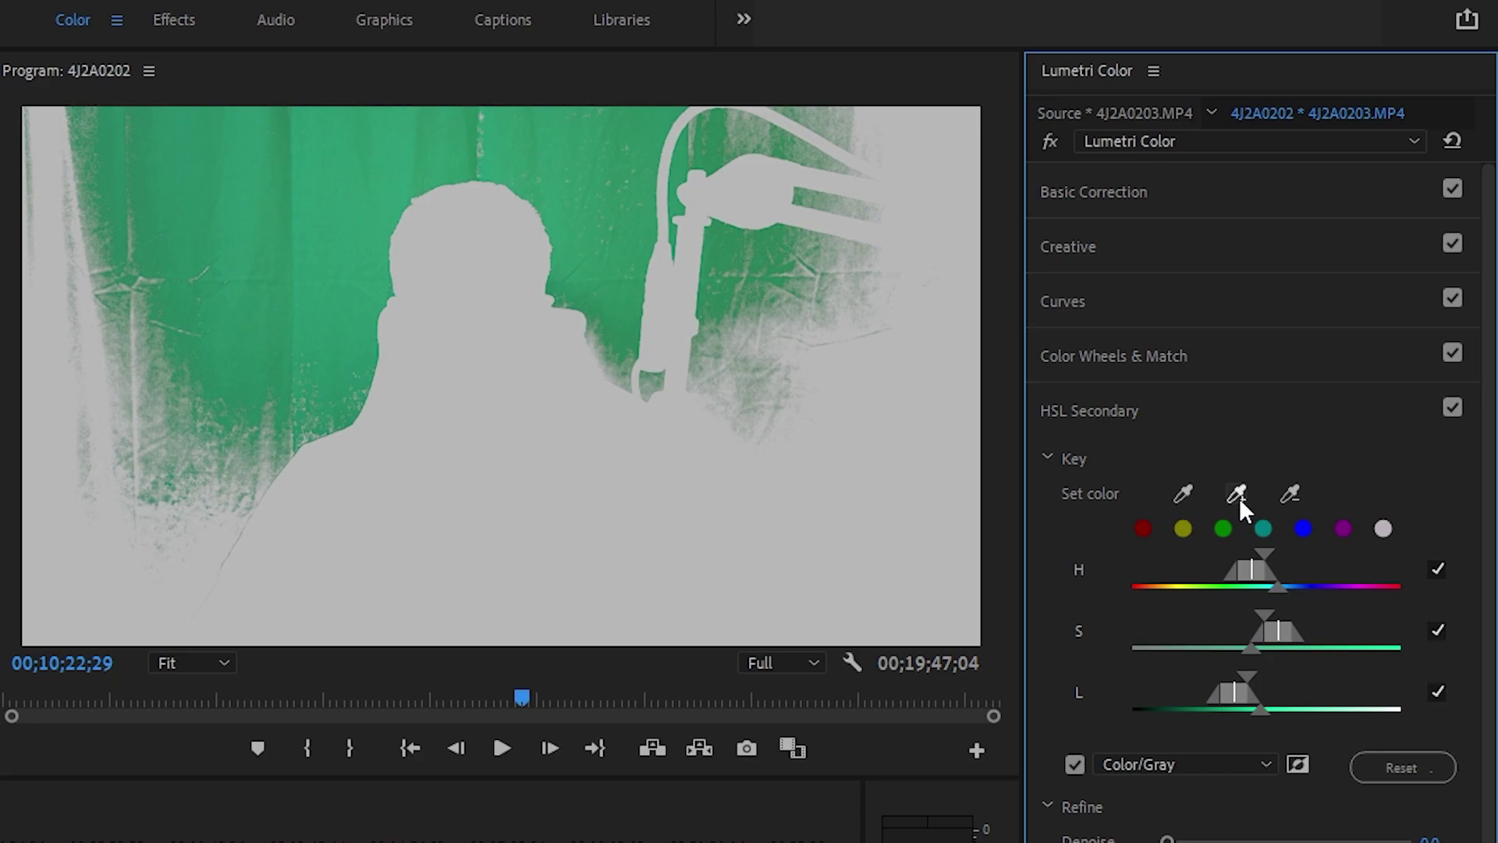
{"action": "left_click", "coordinate": [1183, 494]}
Step: Resample the key colour from the backdrop and add the upper-right and lower-left shades
{"action": "left_click", "coordinate": [892, 372]}
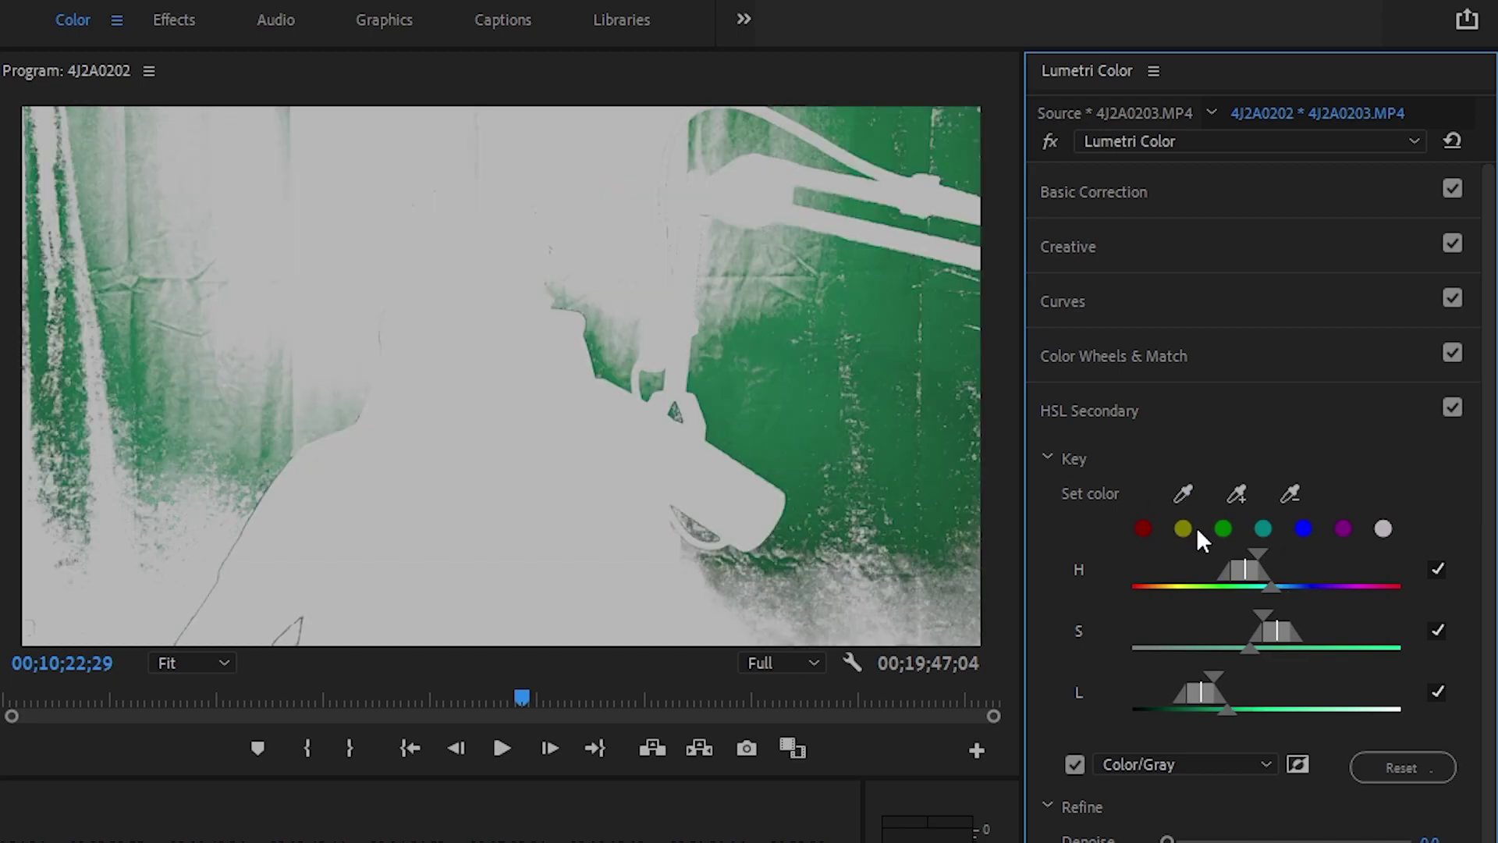
{"action": "left_click", "coordinate": [359, 186]}
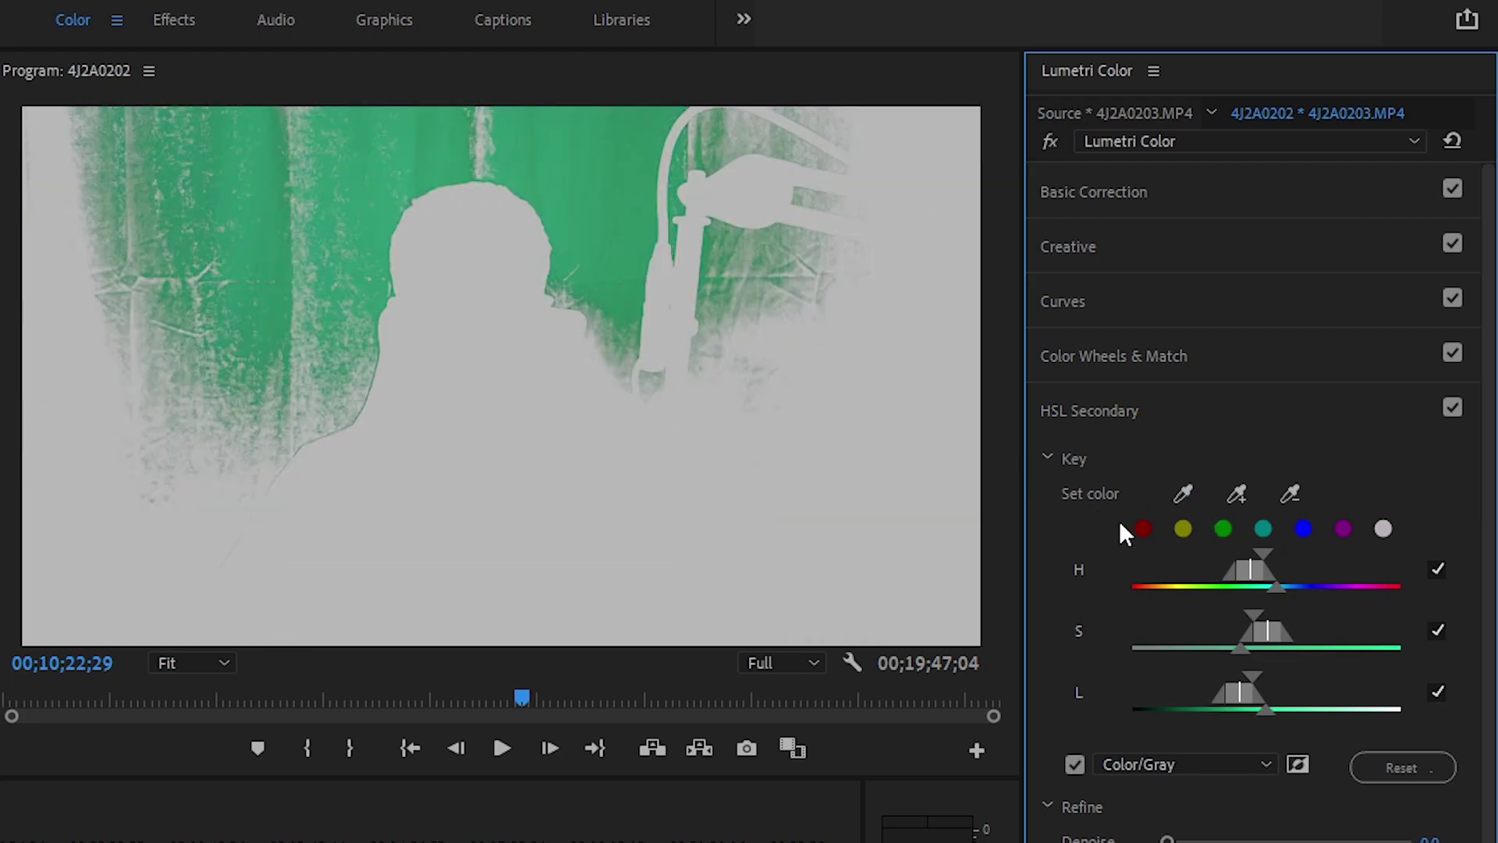
{"action": "left_click", "coordinate": [1238, 494]}
{"action": "left_click", "coordinate": [903, 135]}
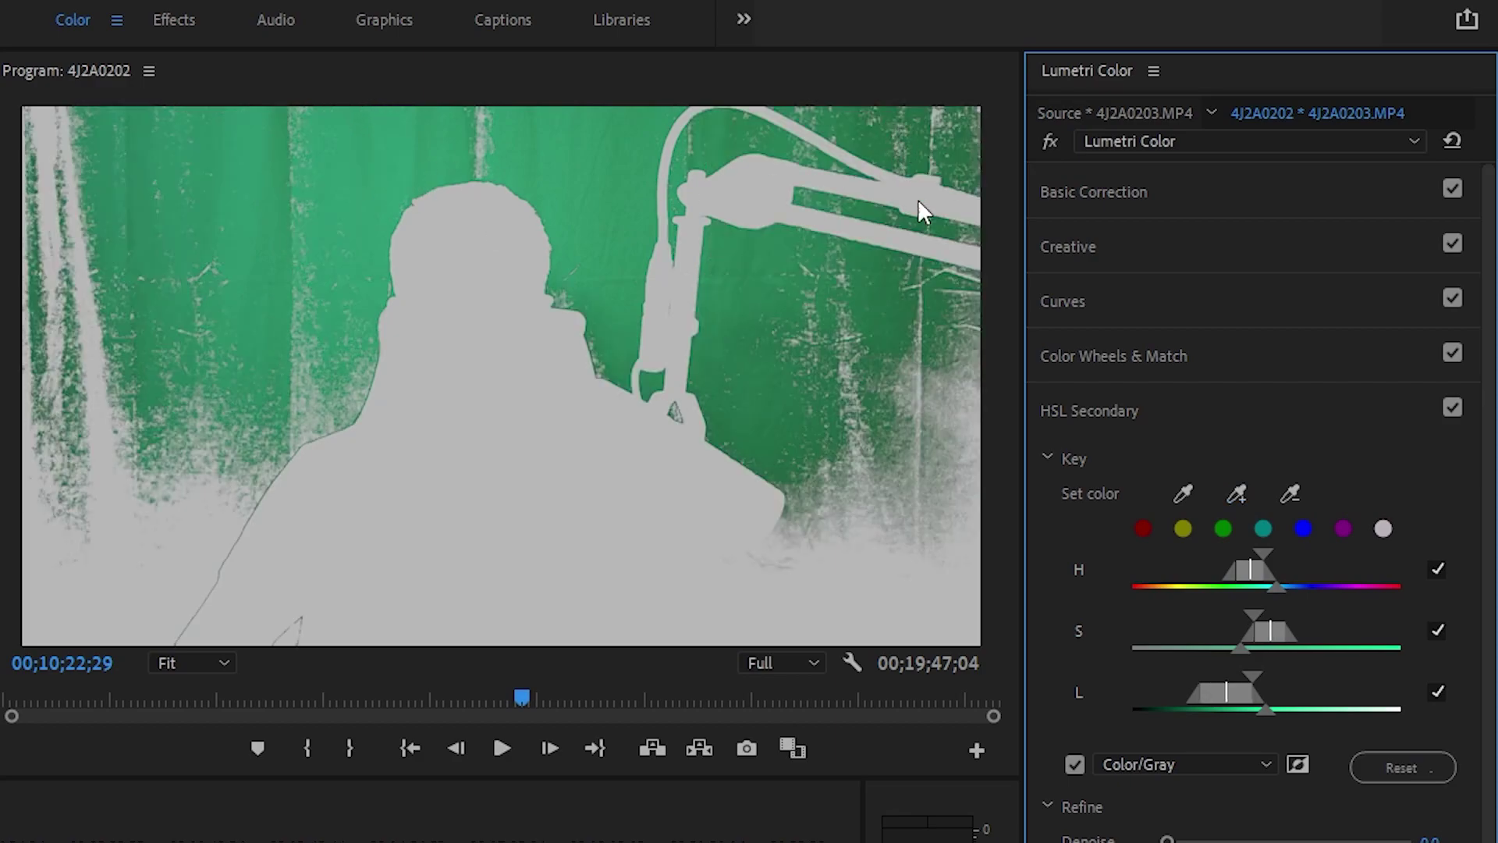
{"action": "left_click", "coordinate": [169, 581]}
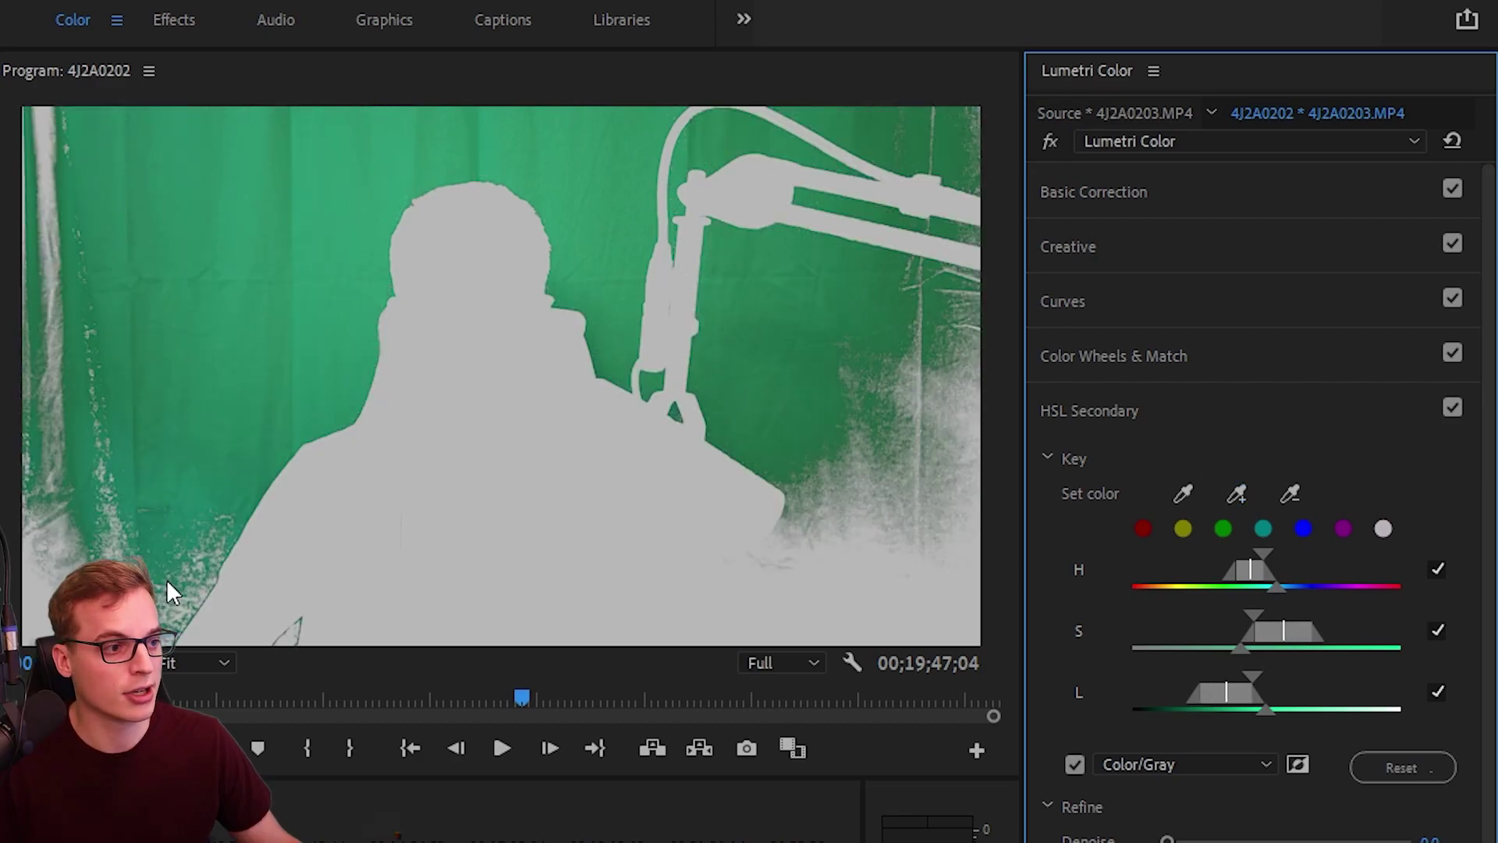
Step: Add more lower-right and lower-left backdrop shades, undoing a sample that keyed the presenter
{"action": "left_click", "coordinate": [1236, 495]}
{"action": "left_click", "coordinate": [902, 604]}
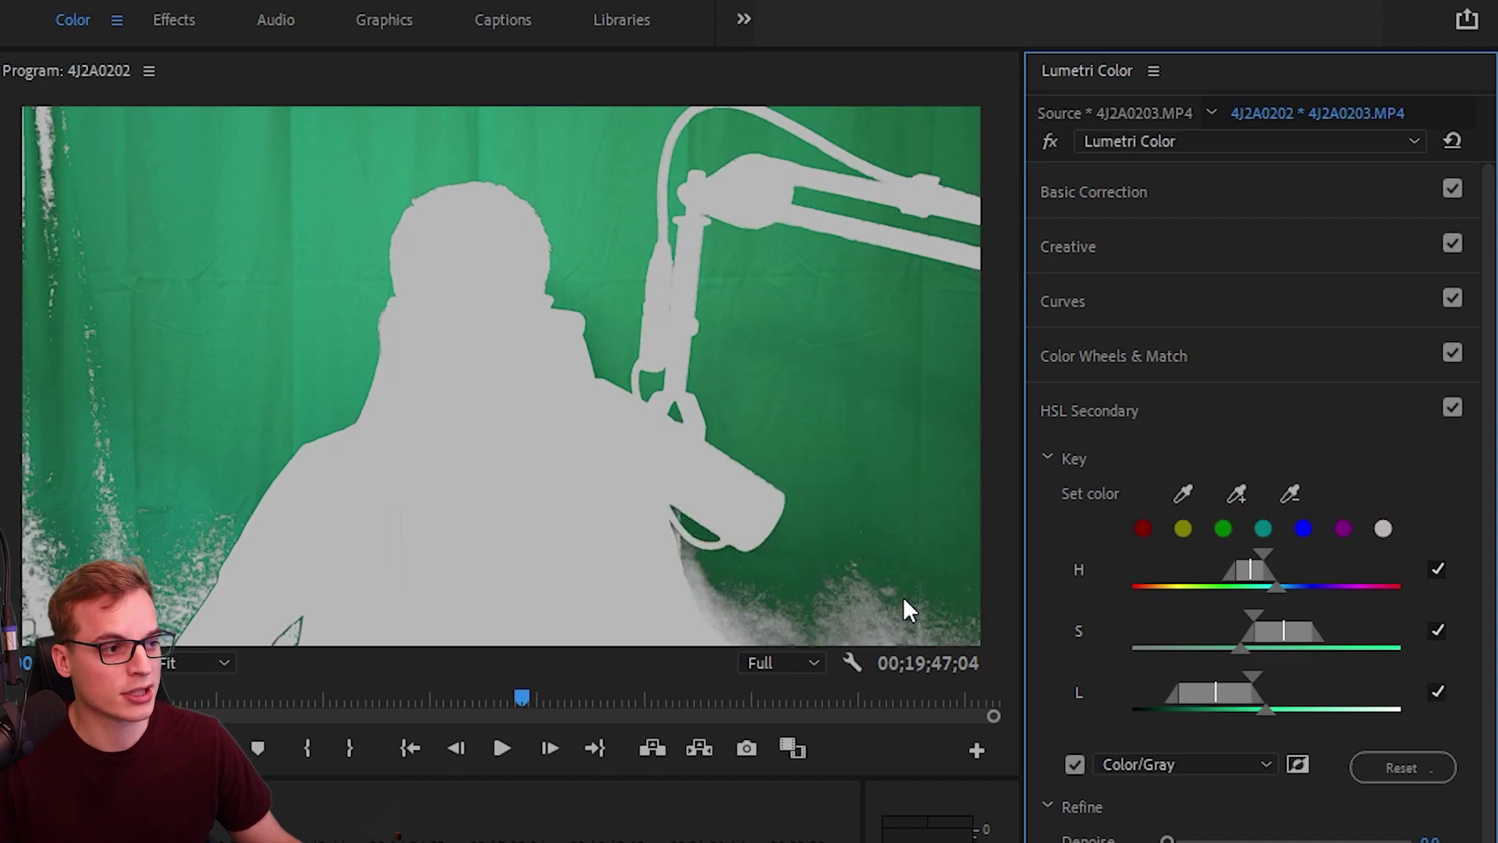
{"action": "left_click", "coordinate": [253, 589]}
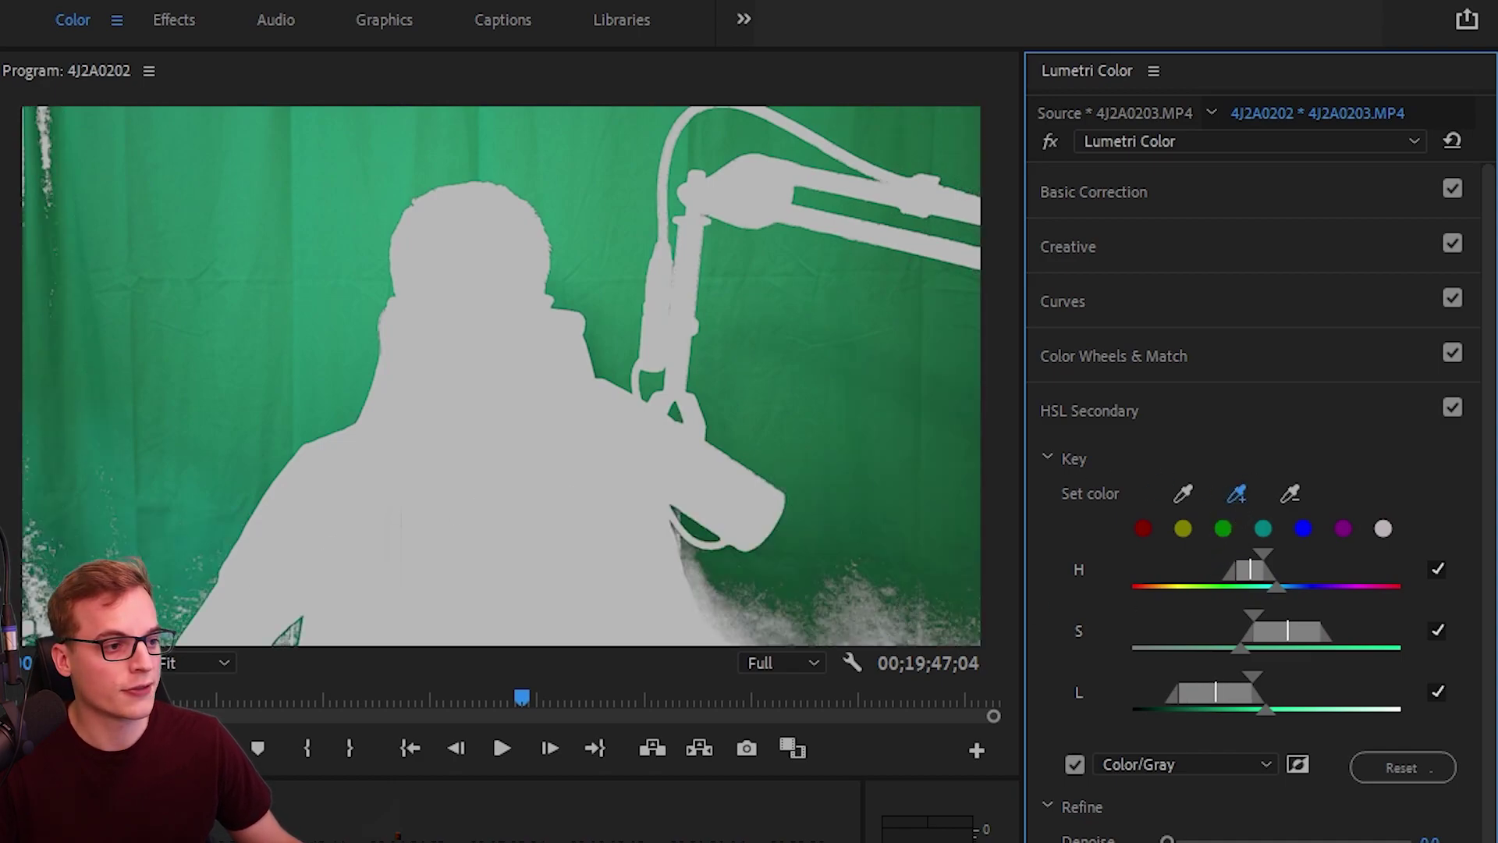
{"action": "left_click", "coordinate": [1236, 495]}
{"action": "left_click", "coordinate": [461, 408]}
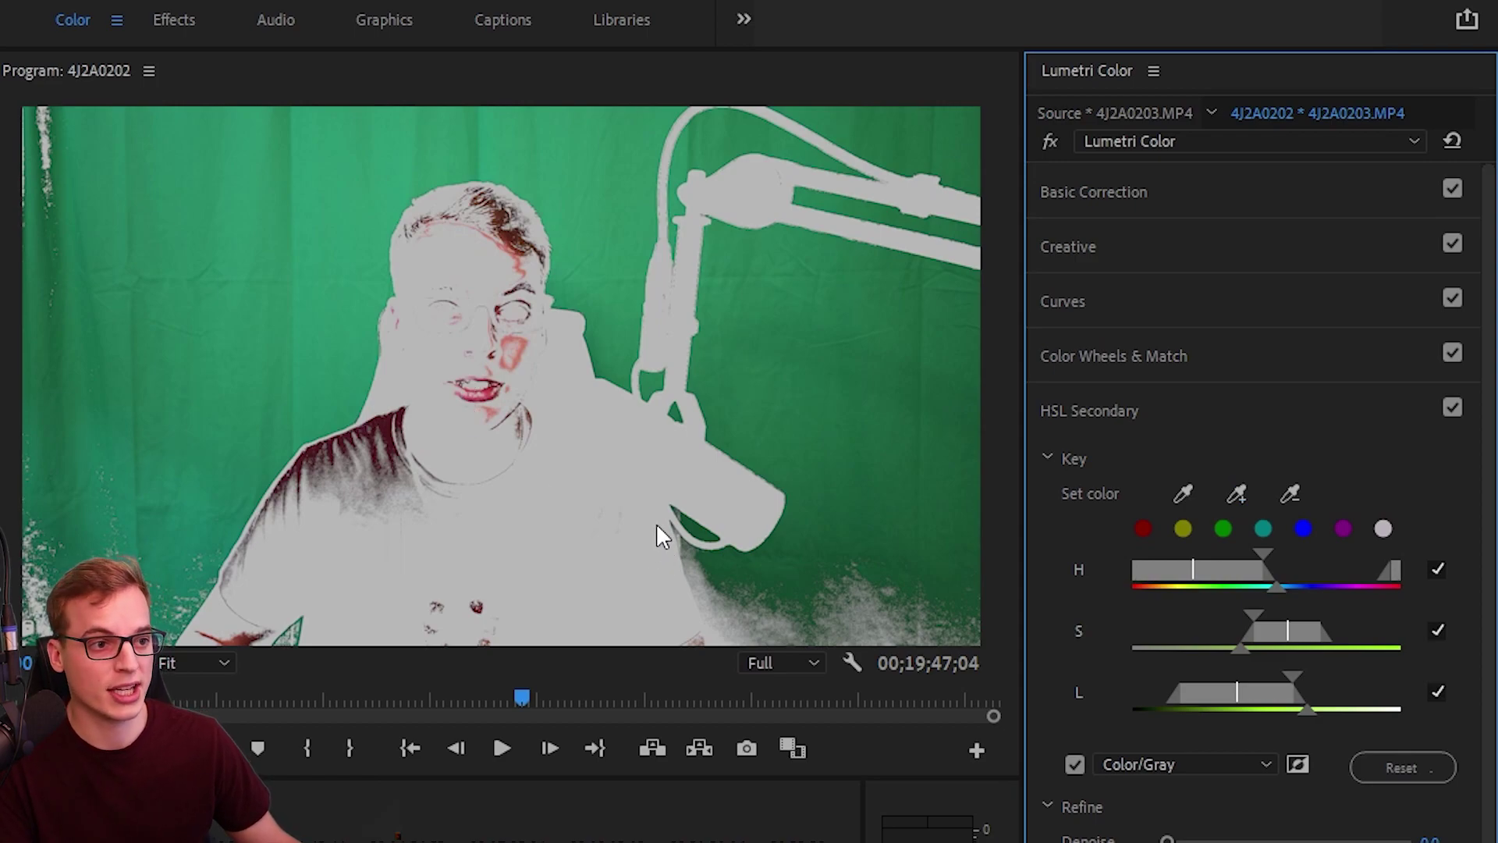
{"action": "key", "text": "ctrl+z"}
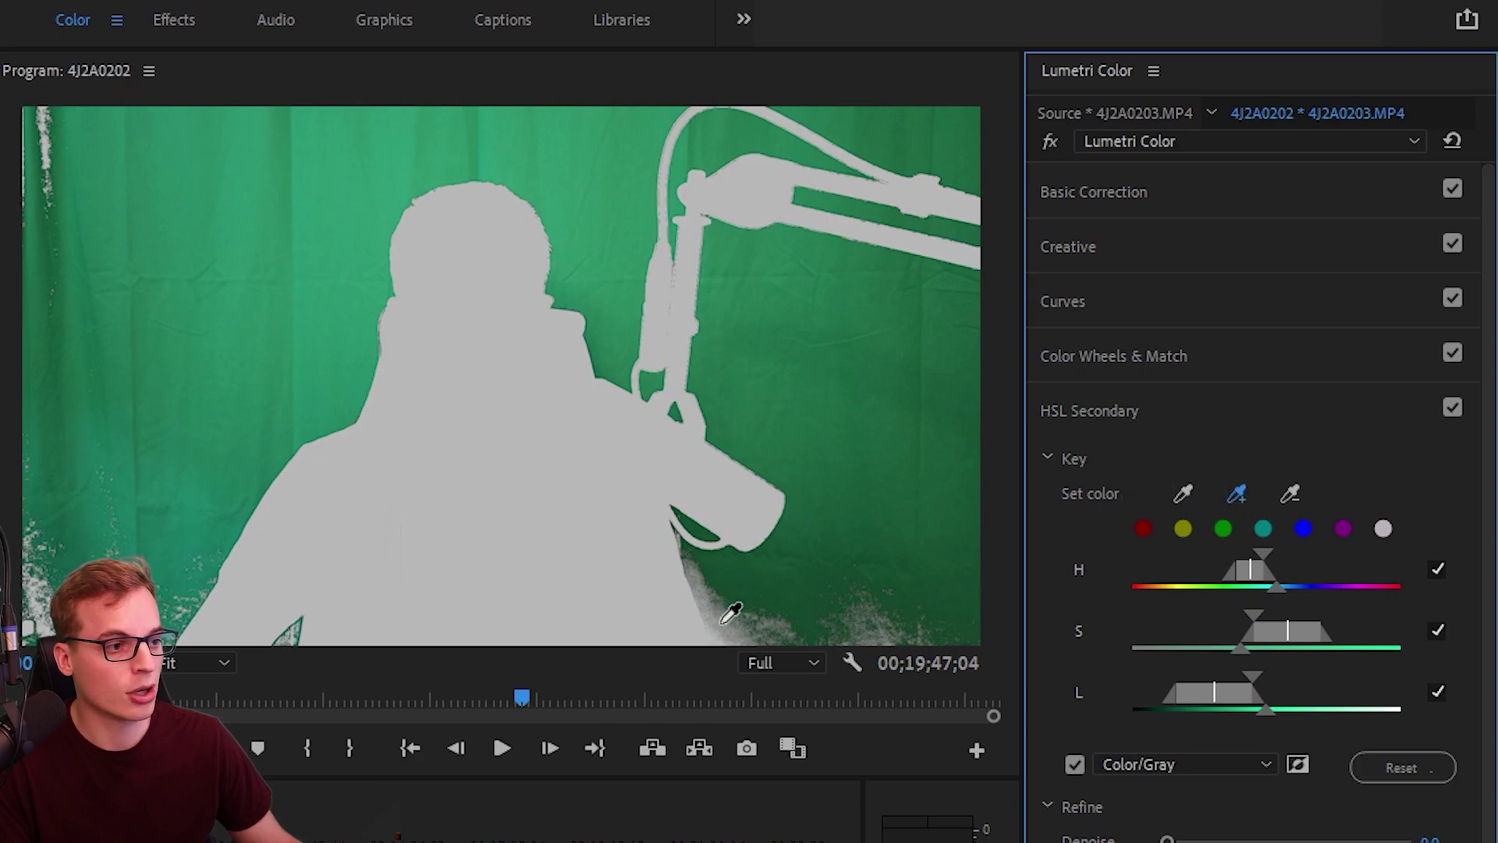
Step: Add the remaining edge and speckle backdrop shades until the whole background is keyed
{"action": "left_click", "coordinate": [731, 612]}
{"action": "left_click", "coordinate": [1237, 494]}
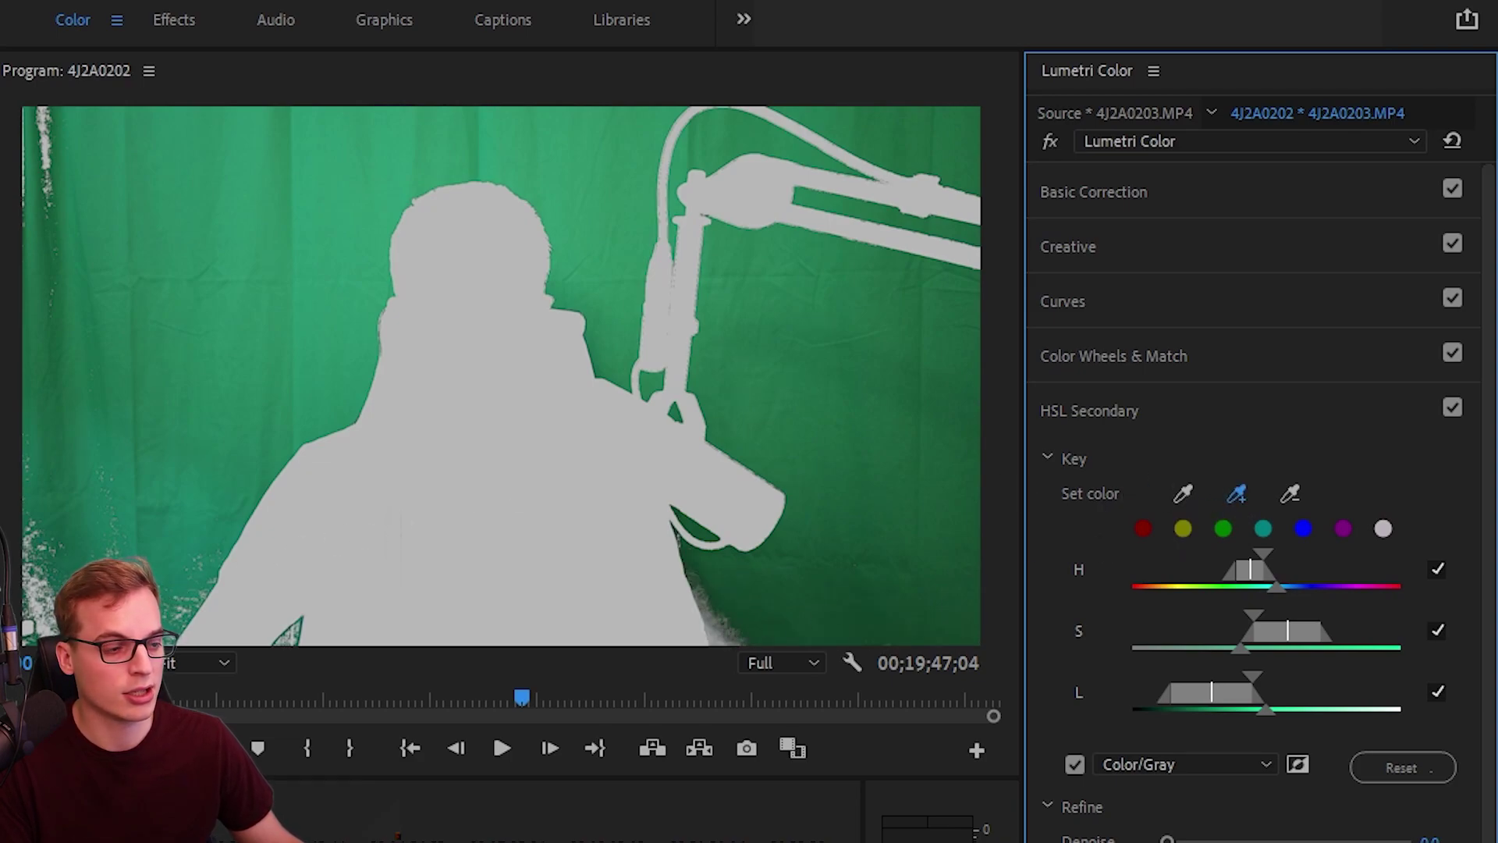
{"action": "left_click", "coordinate": [552, 597]}
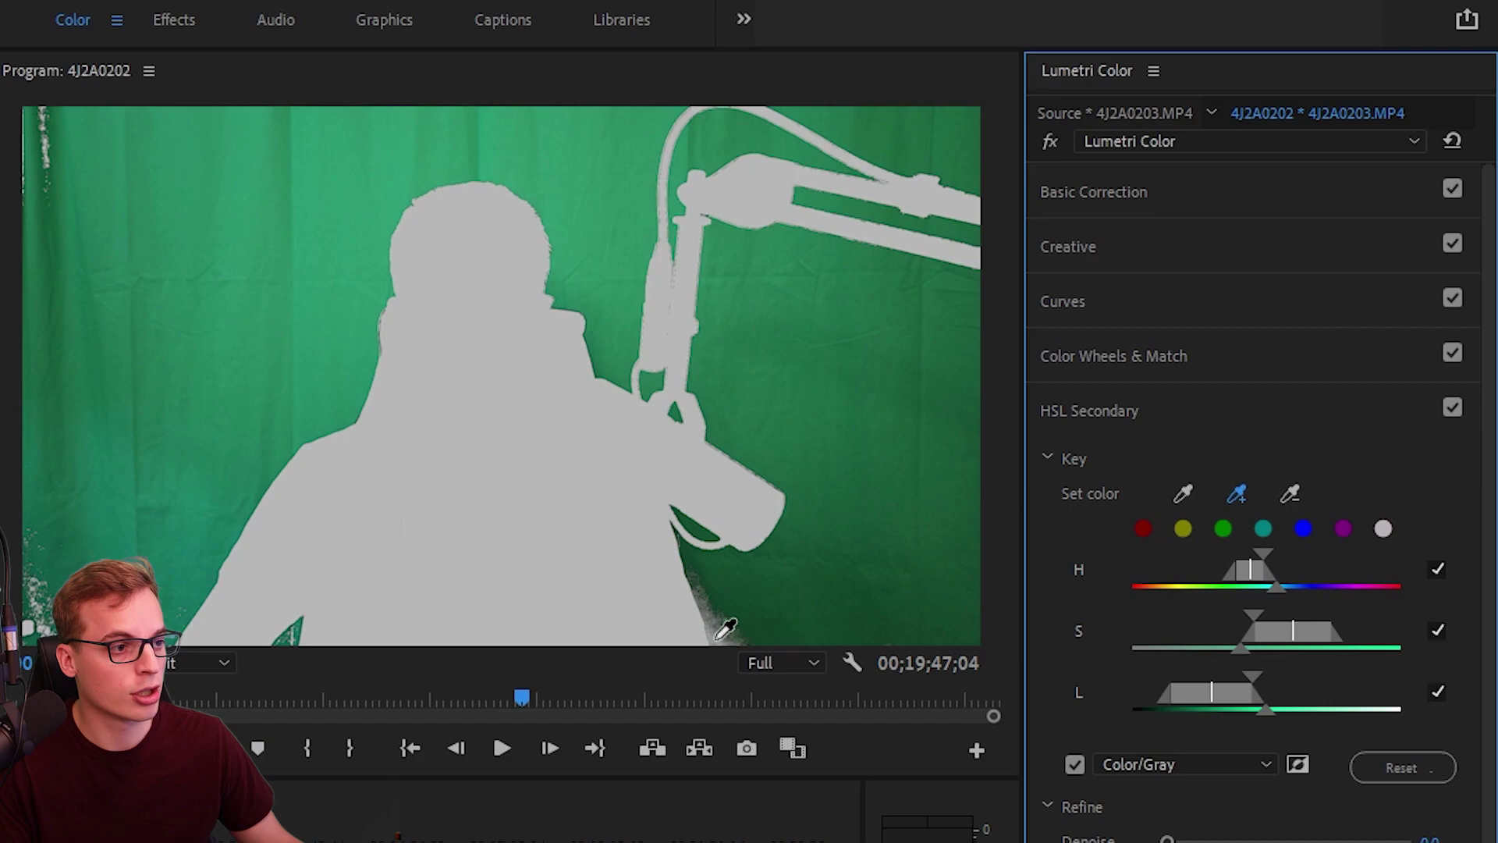
{"action": "left_click", "coordinate": [723, 625]}
{"action": "left_click", "coordinate": [1237, 493]}
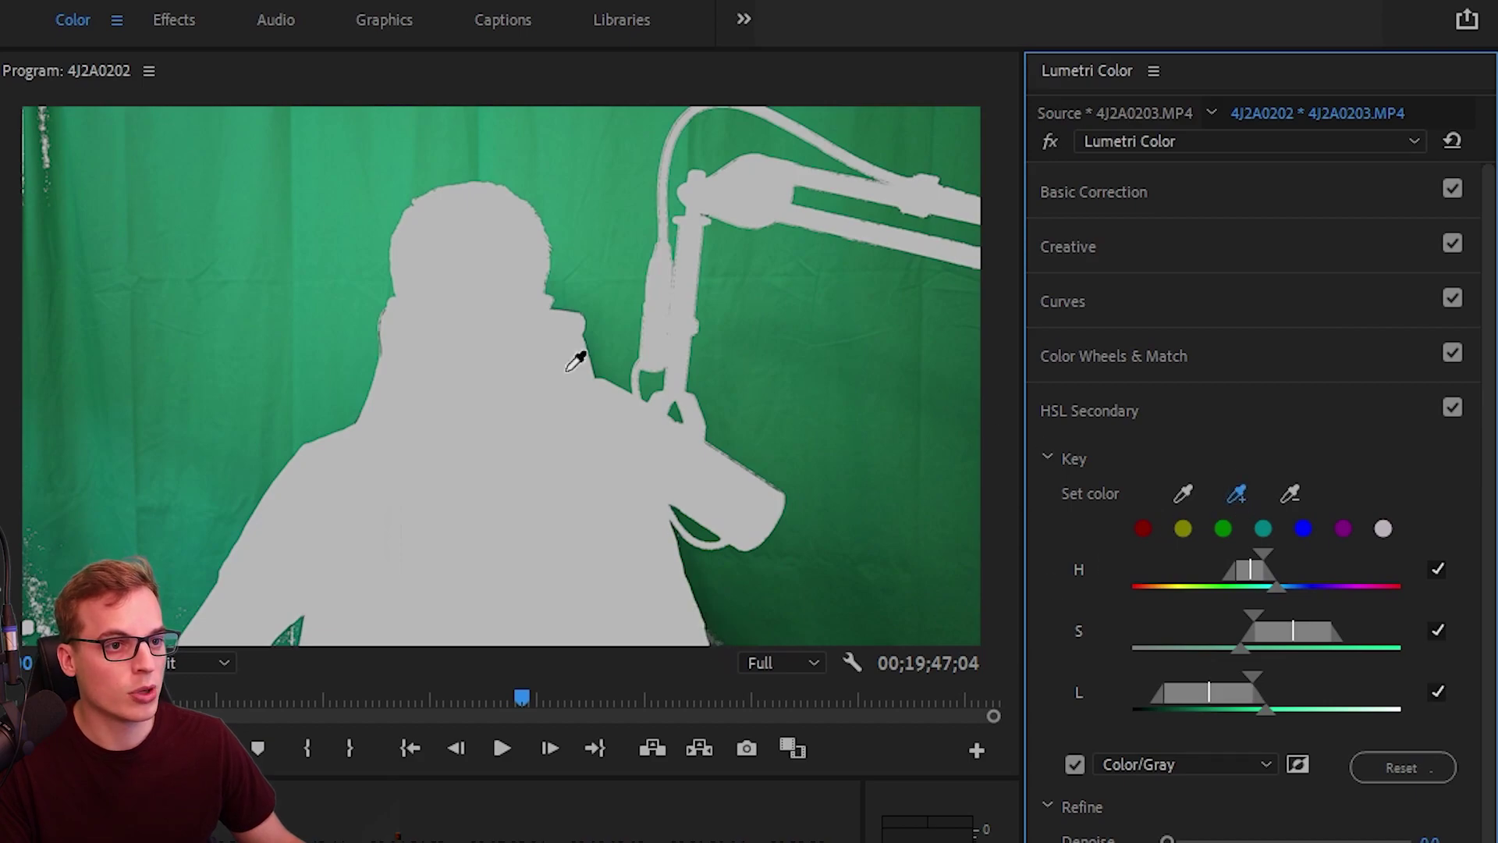
{"action": "left_click", "coordinate": [44, 147]}
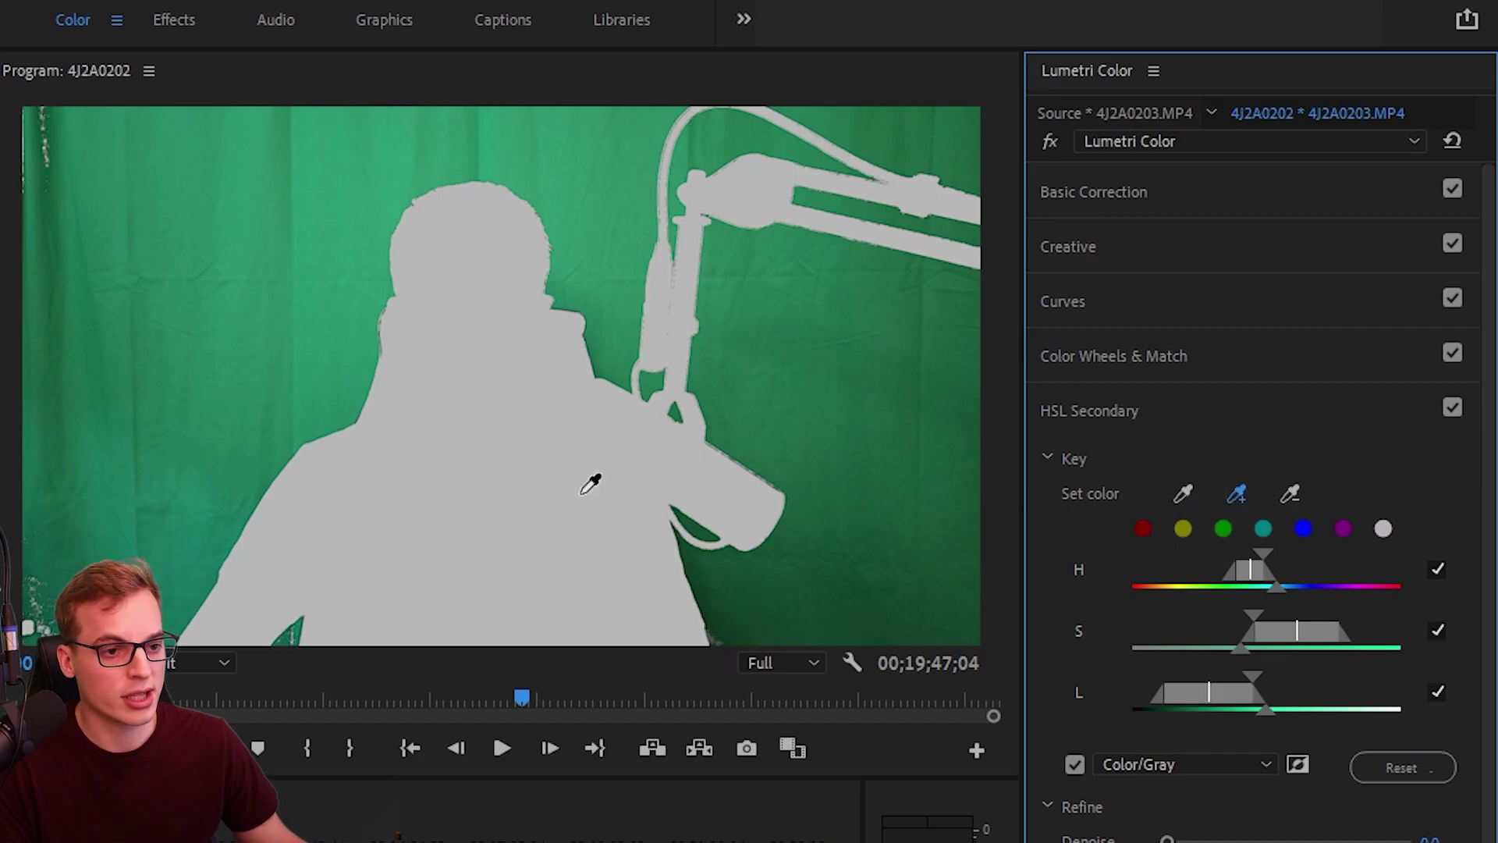
{"action": "left_click", "coordinate": [48, 628]}
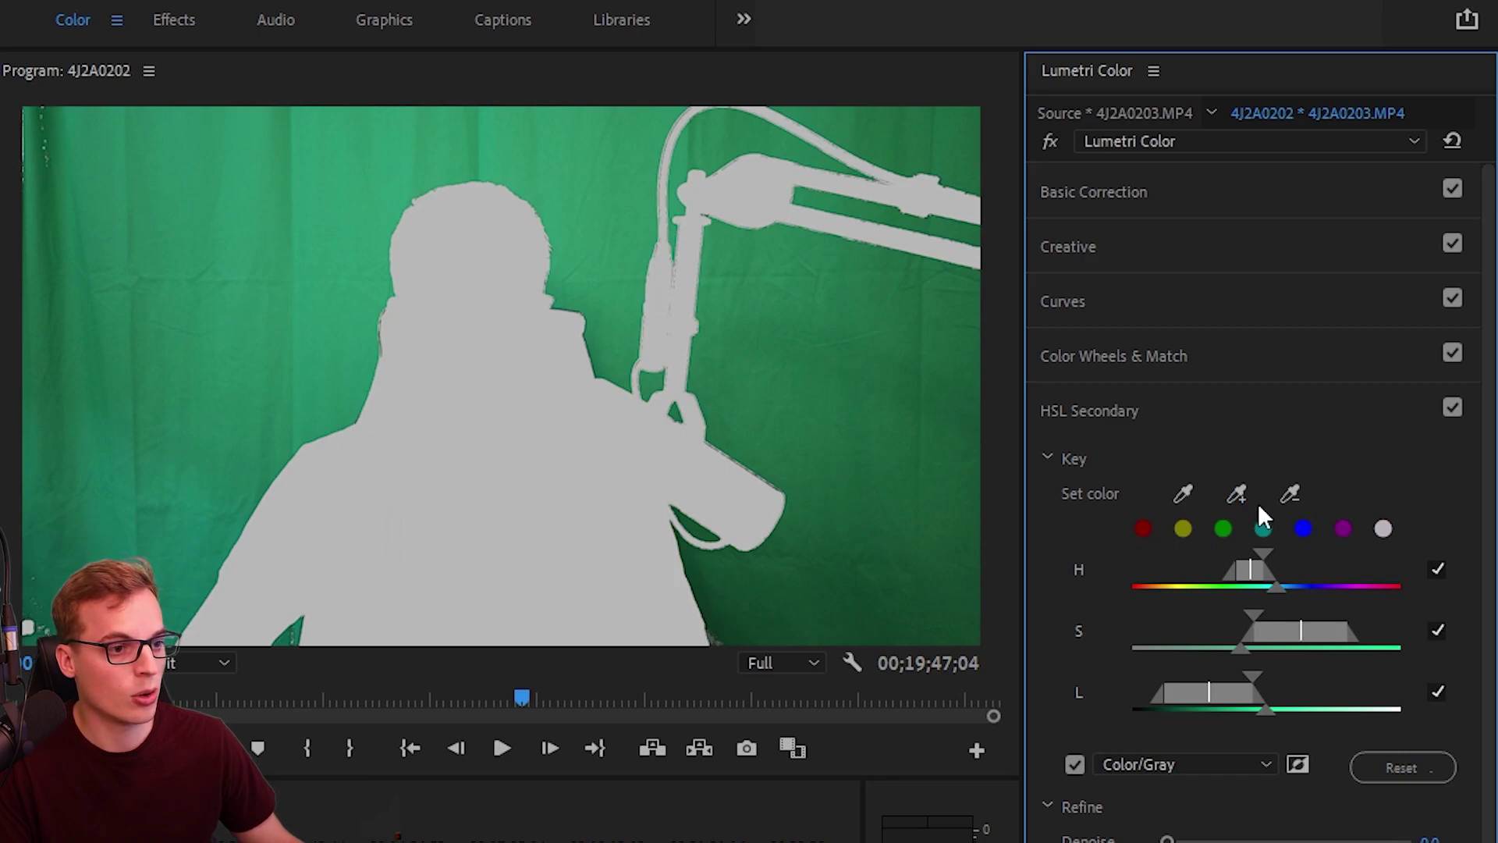
{"action": "left_click", "coordinate": [1238, 493]}
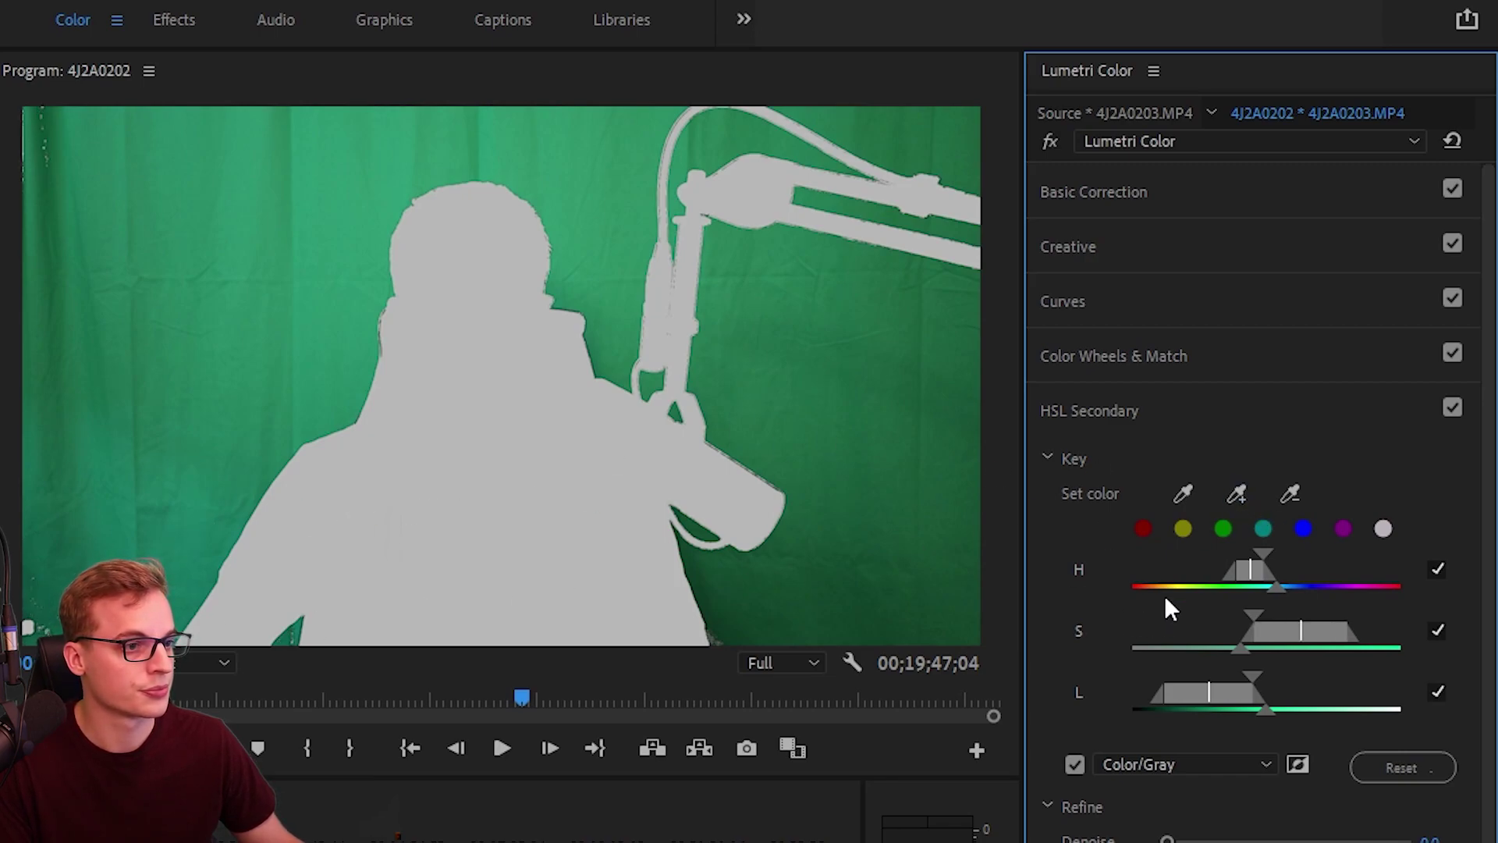
{"action": "left_click", "coordinate": [286, 586]}
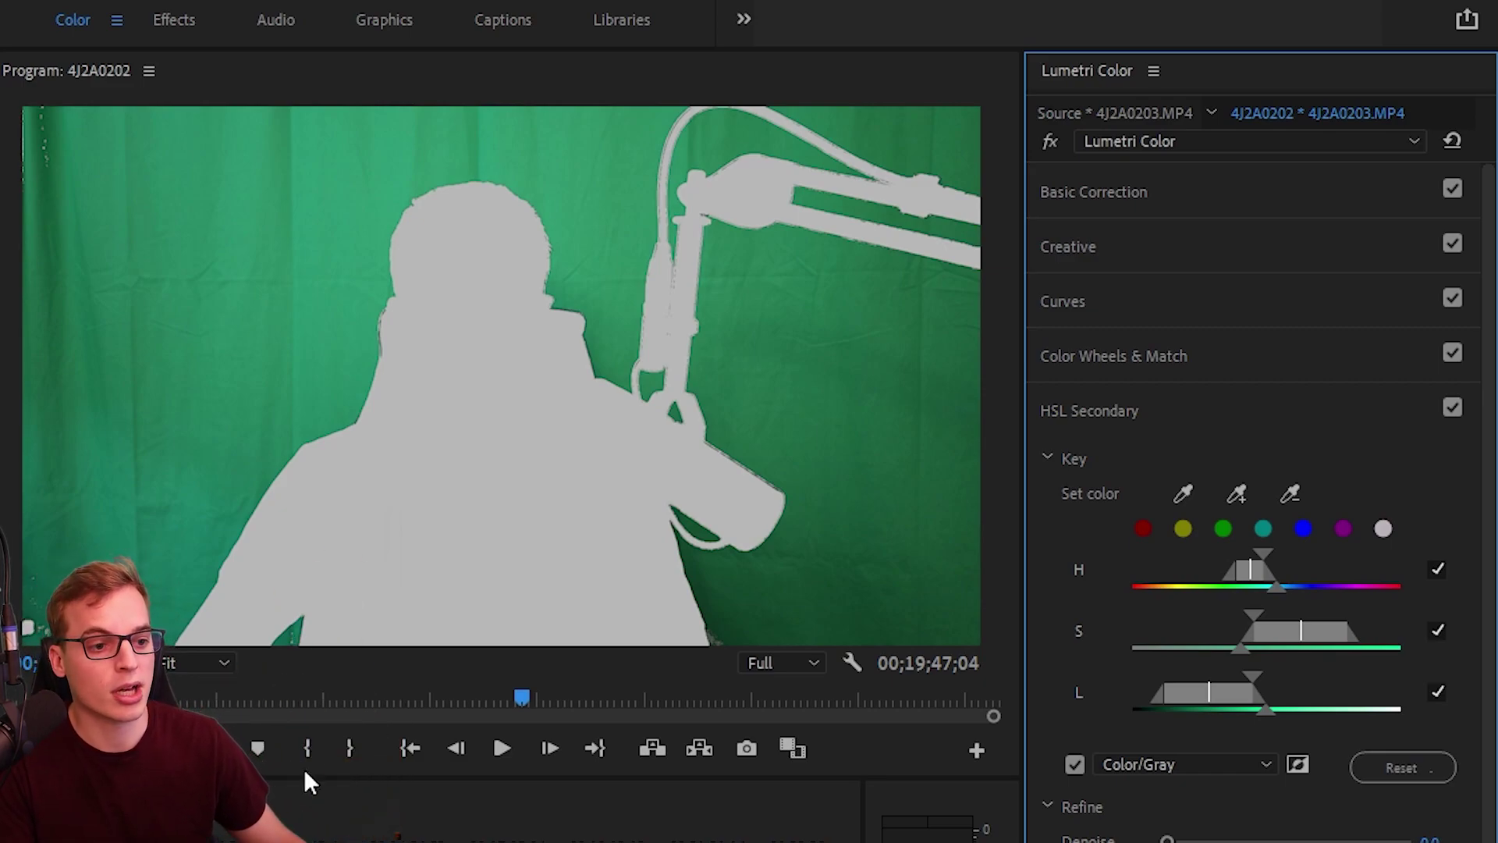
Step: Play the clip and add the backdrop above the head to the HSL key
{"action": "key", "text": "space"}
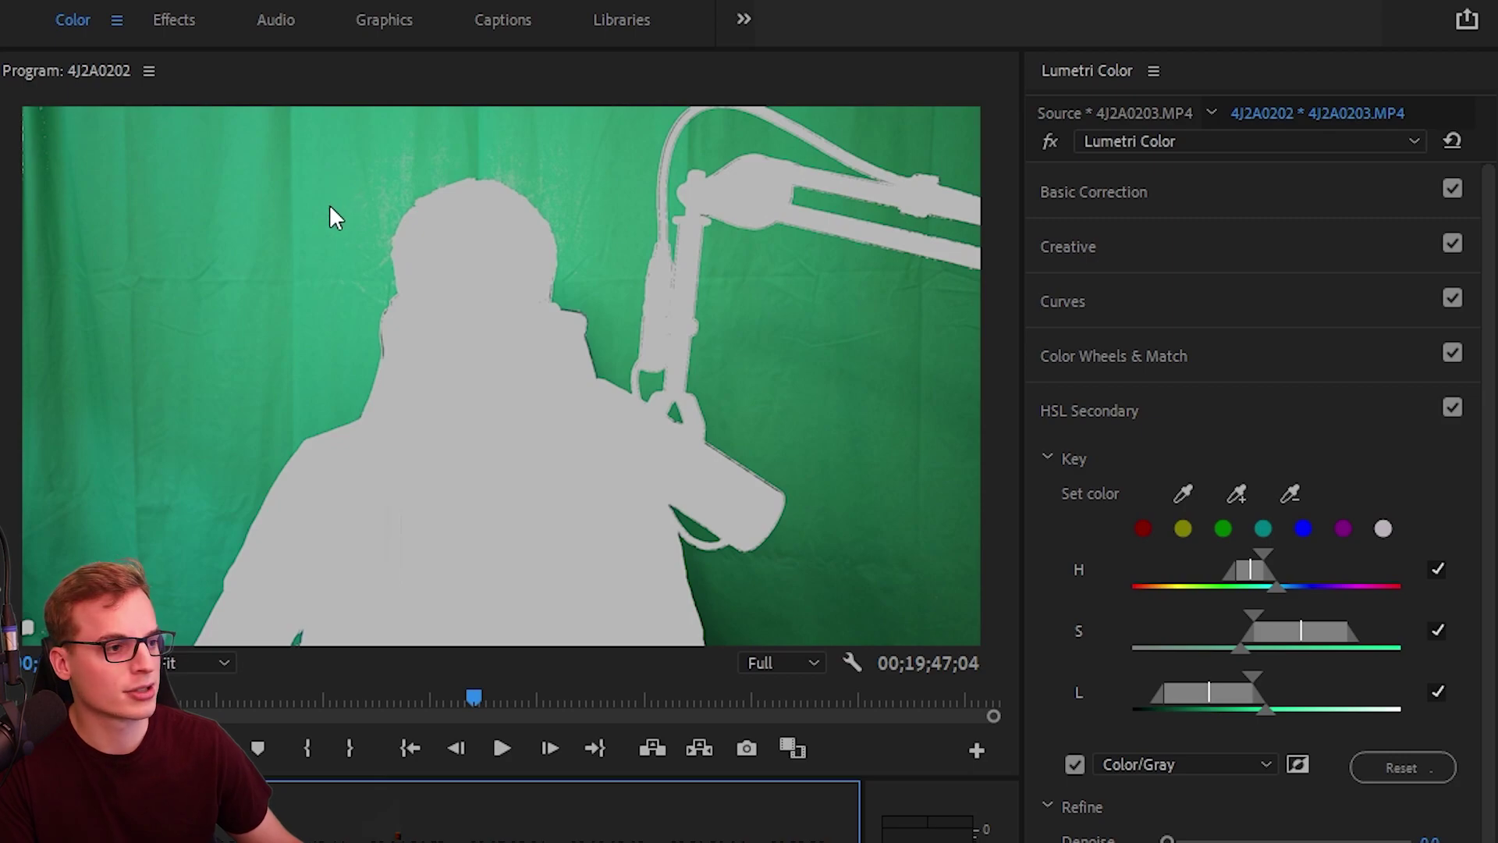
{"action": "left_click", "coordinate": [1236, 493]}
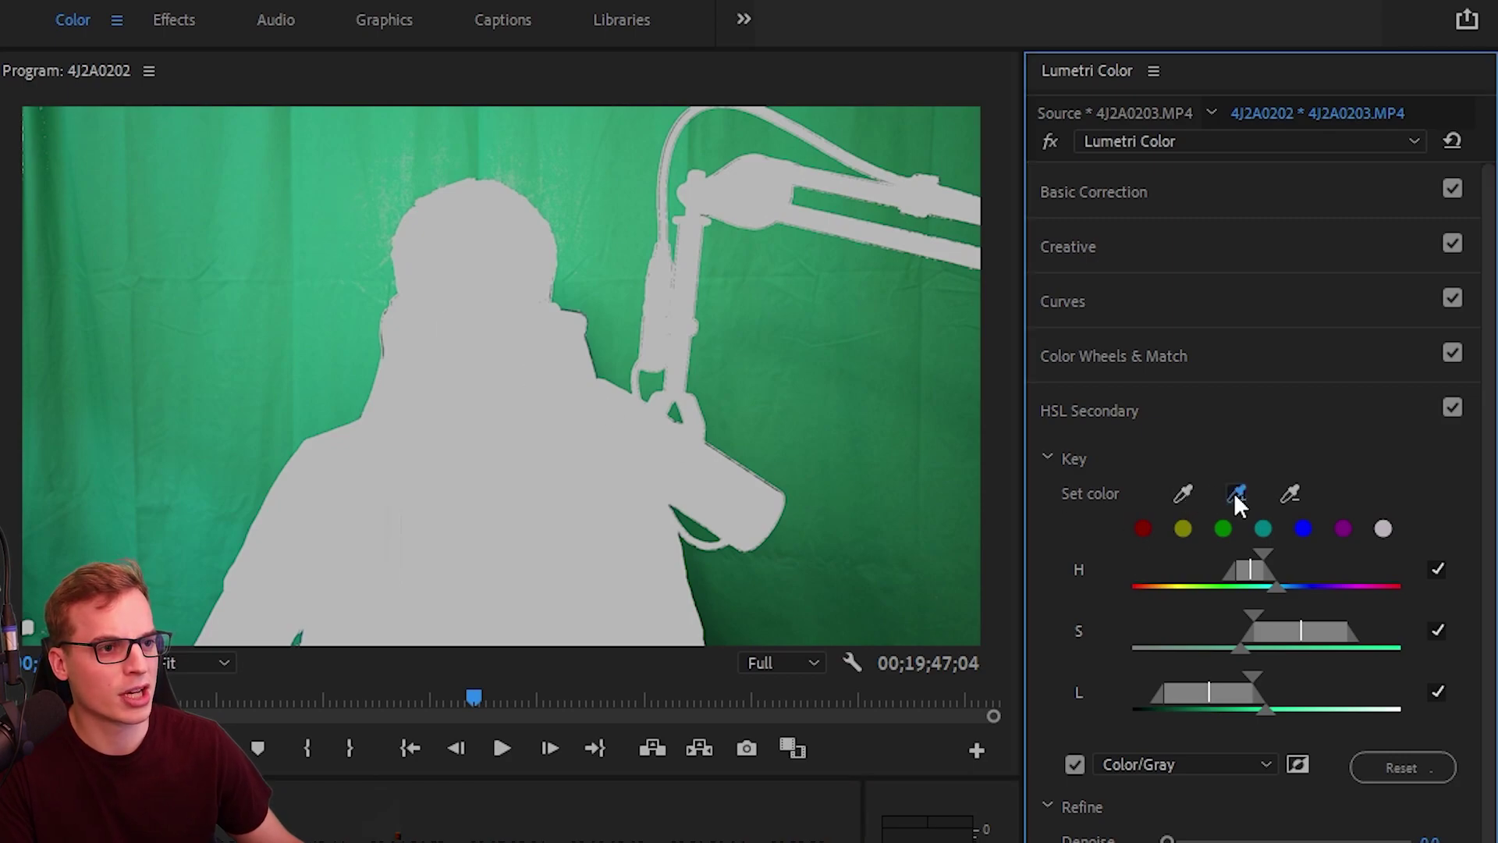
{"action": "left_click", "coordinate": [396, 192]}
{"action": "left_click", "coordinate": [445, 160]}
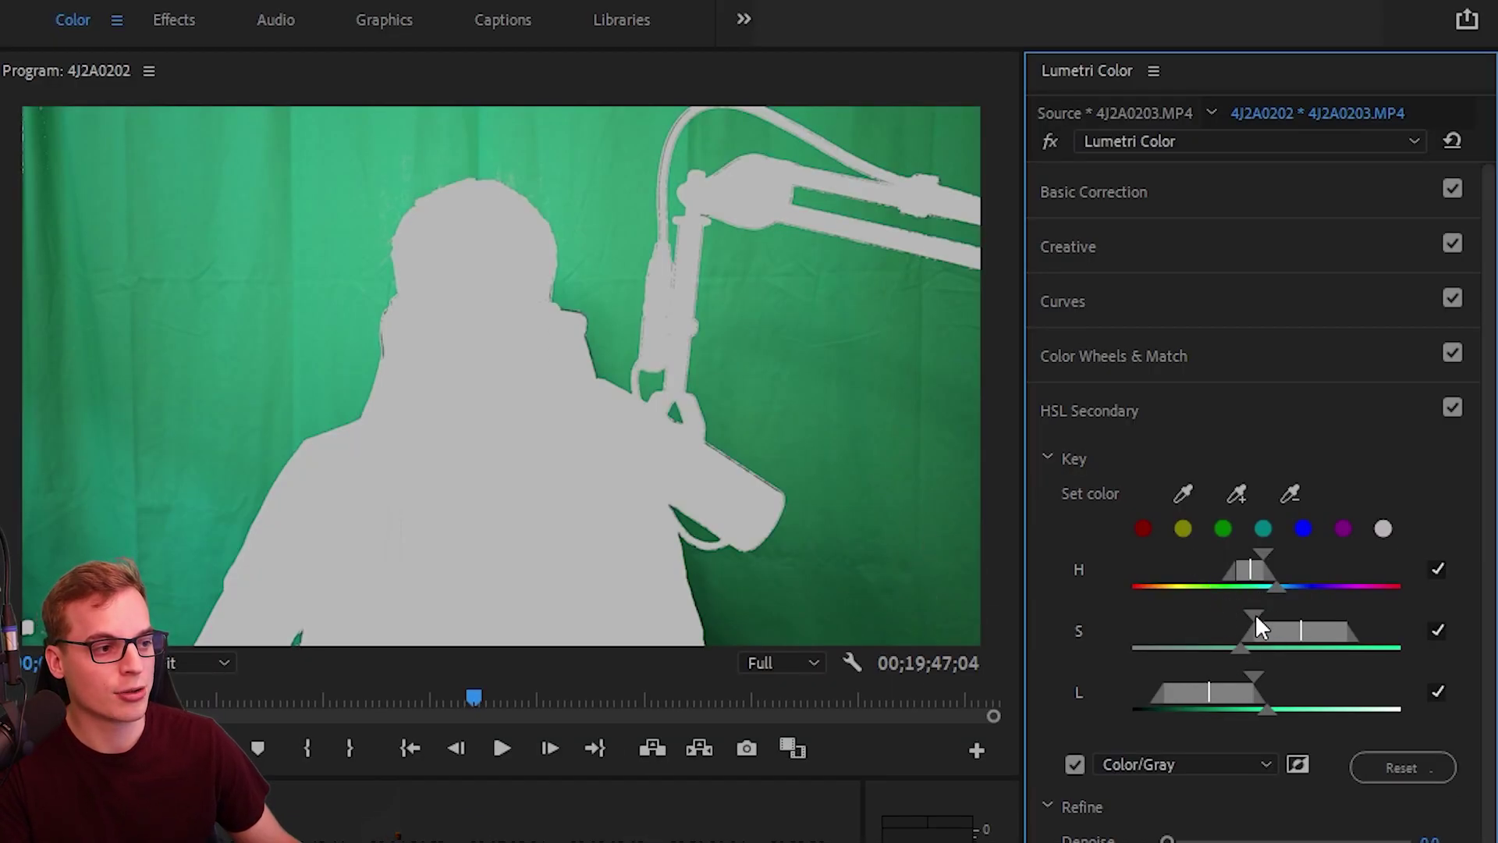
Step: Adjust the HSL key's saturation range by dragging the S range handle
{"action": "mouse_move", "coordinate": [1255, 613]}
{"action": "left_mouse_down"}
{"action": "mouse_move", "coordinate": [1097, 617]}
{"action": "mouse_move", "coordinate": [1318, 613]}
{"action": "mouse_move", "coordinate": [1178, 620]}
{"action": "mouse_move", "coordinate": [1300, 614]}
{"action": "mouse_move", "coordinate": [1244, 618]}
{"action": "mouse_move", "coordinate": [1291, 610]}
{"action": "mouse_move", "coordinate": [1272, 612]}
{"action": "left_mouse_up"}
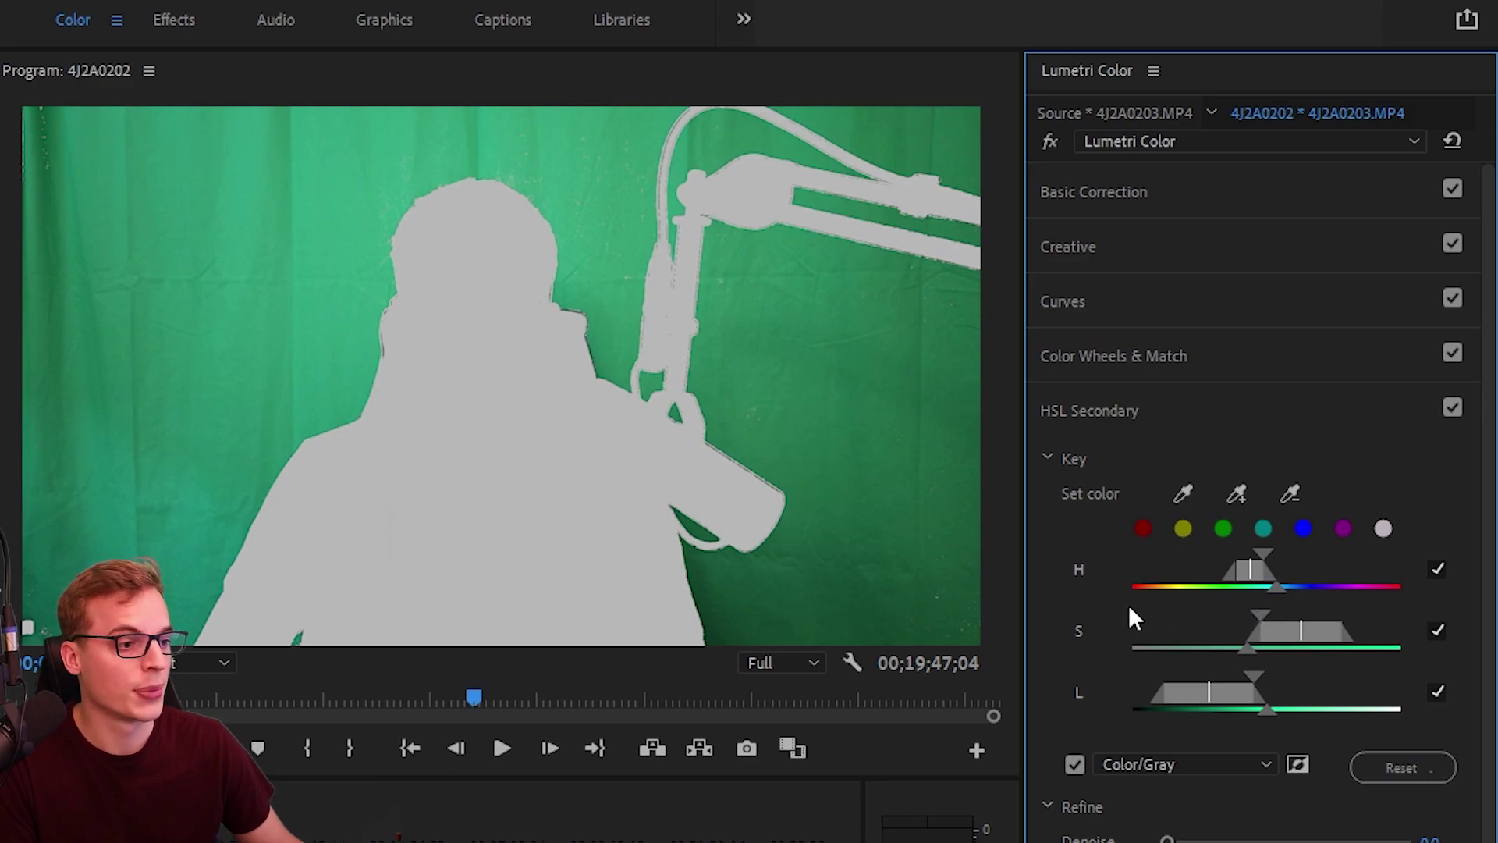
Step: Raise the keyed green's luminance to maximum and switch to three-way shadow, midtone and highlight wheels
{"action": "scroll", "coordinate": [1194, 468], "scroll_direction": "down", "scroll_amount": 1}
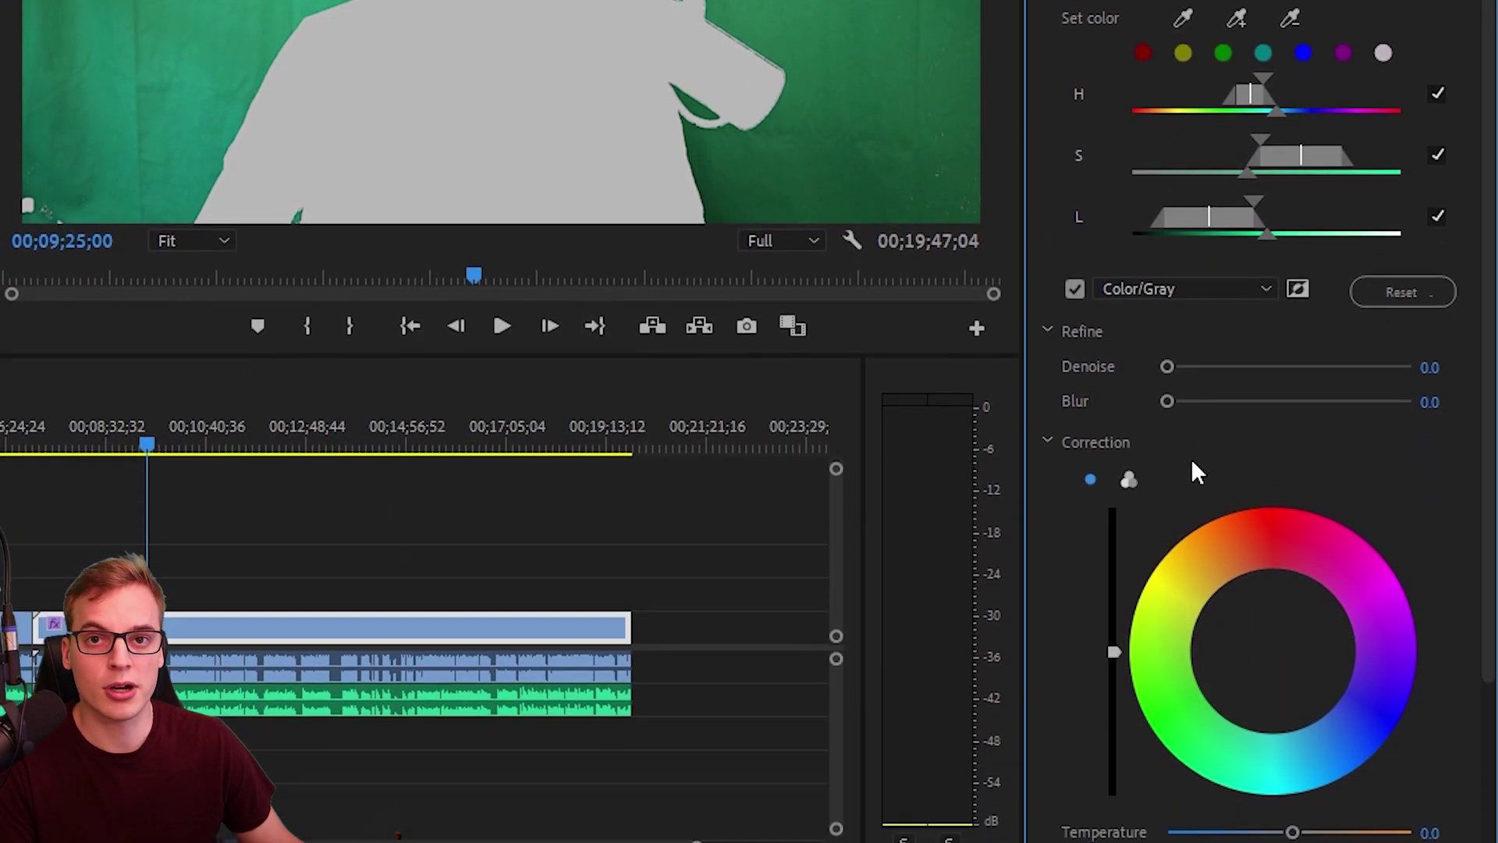
{"action": "scroll", "coordinate": [1191, 458], "scroll_direction": "down", "scroll_amount": 1}
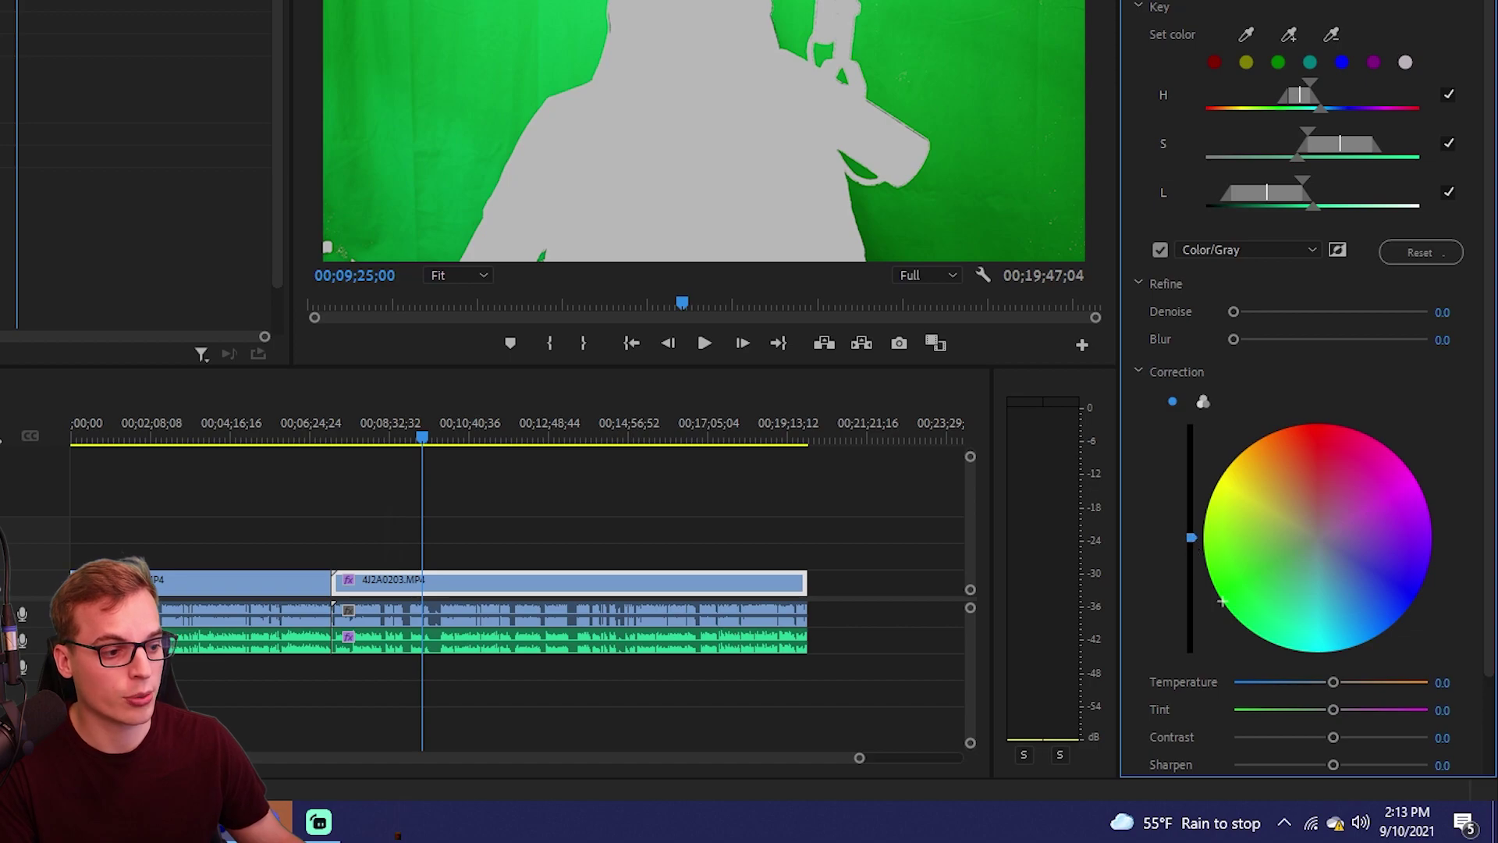
{"action": "left_click_drag", "start_coordinate": [1192, 527], "coordinate": [1192, 424]}
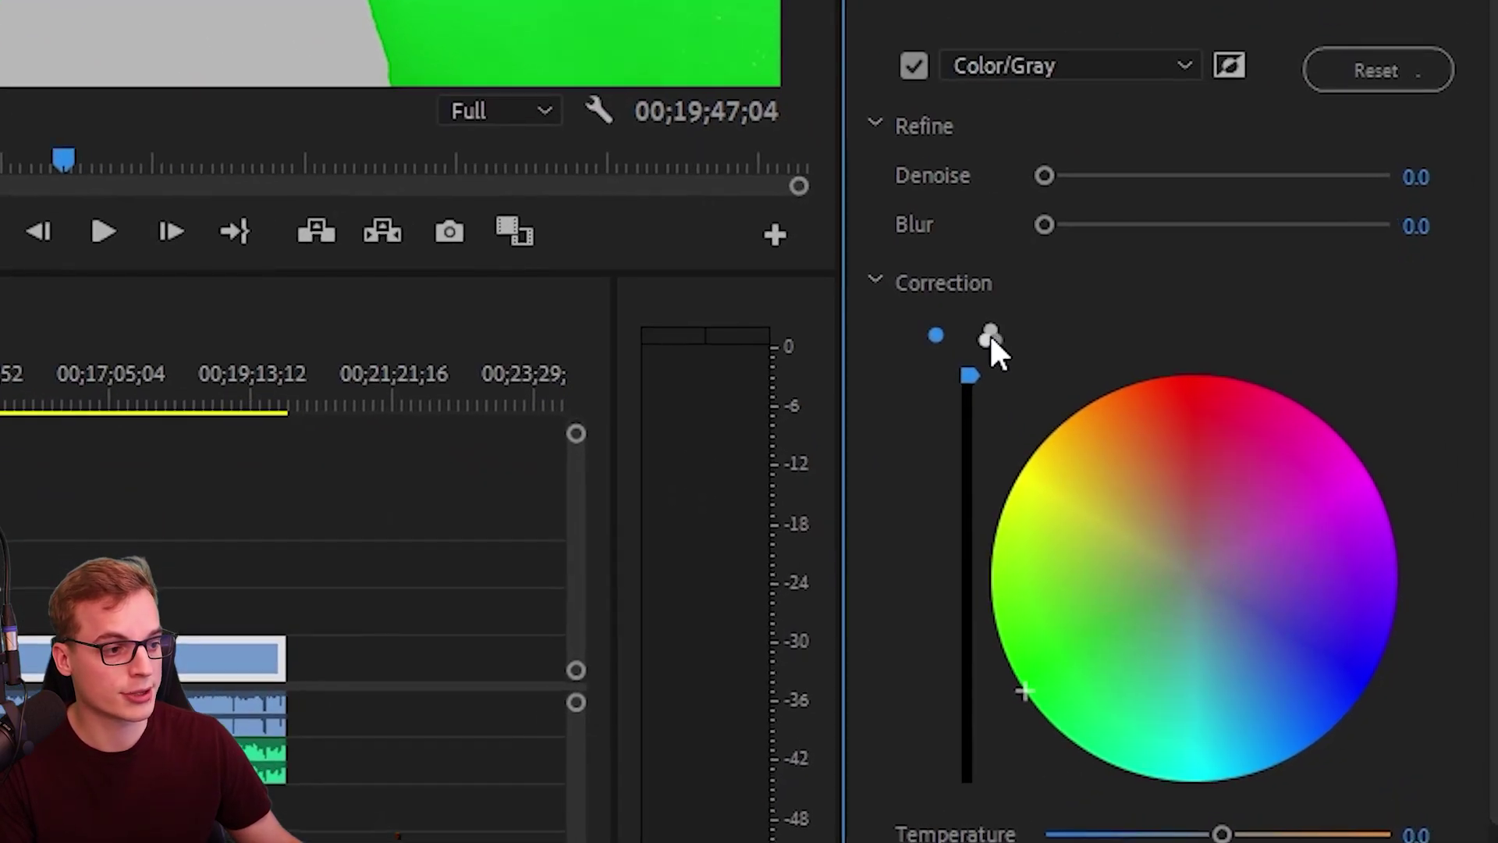
{"action": "left_click", "coordinate": [989, 337]}
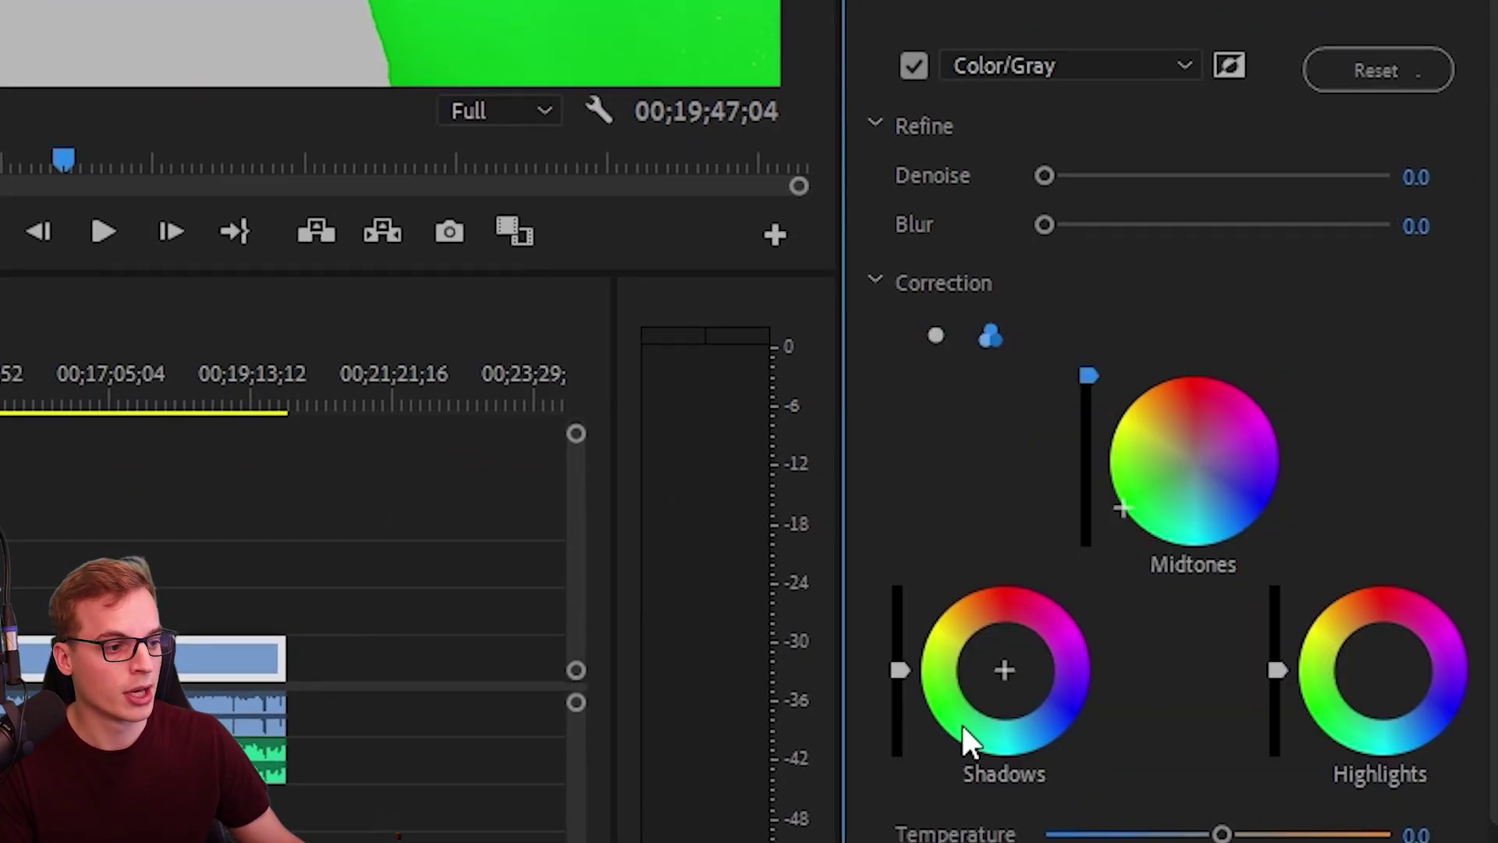
Step: Tint shadows and highlights toward green, with shadow brightness at maximum and highlights at minimum
{"action": "left_click_drag", "start_coordinate": [943, 710], "coordinate": [941, 720]}
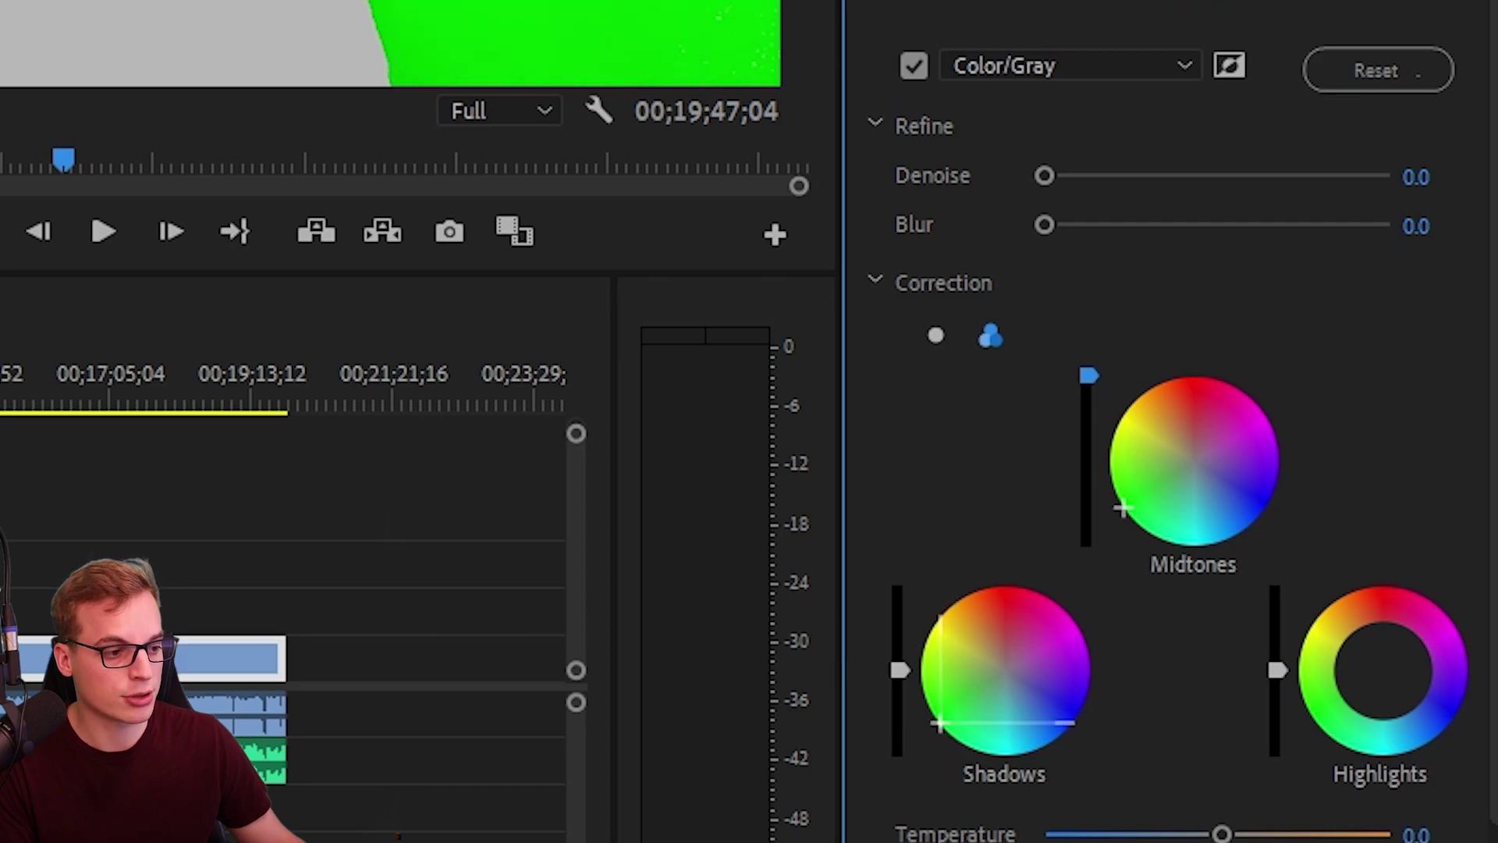
{"action": "left_click_drag", "start_coordinate": [898, 671], "coordinate": [899, 585]}
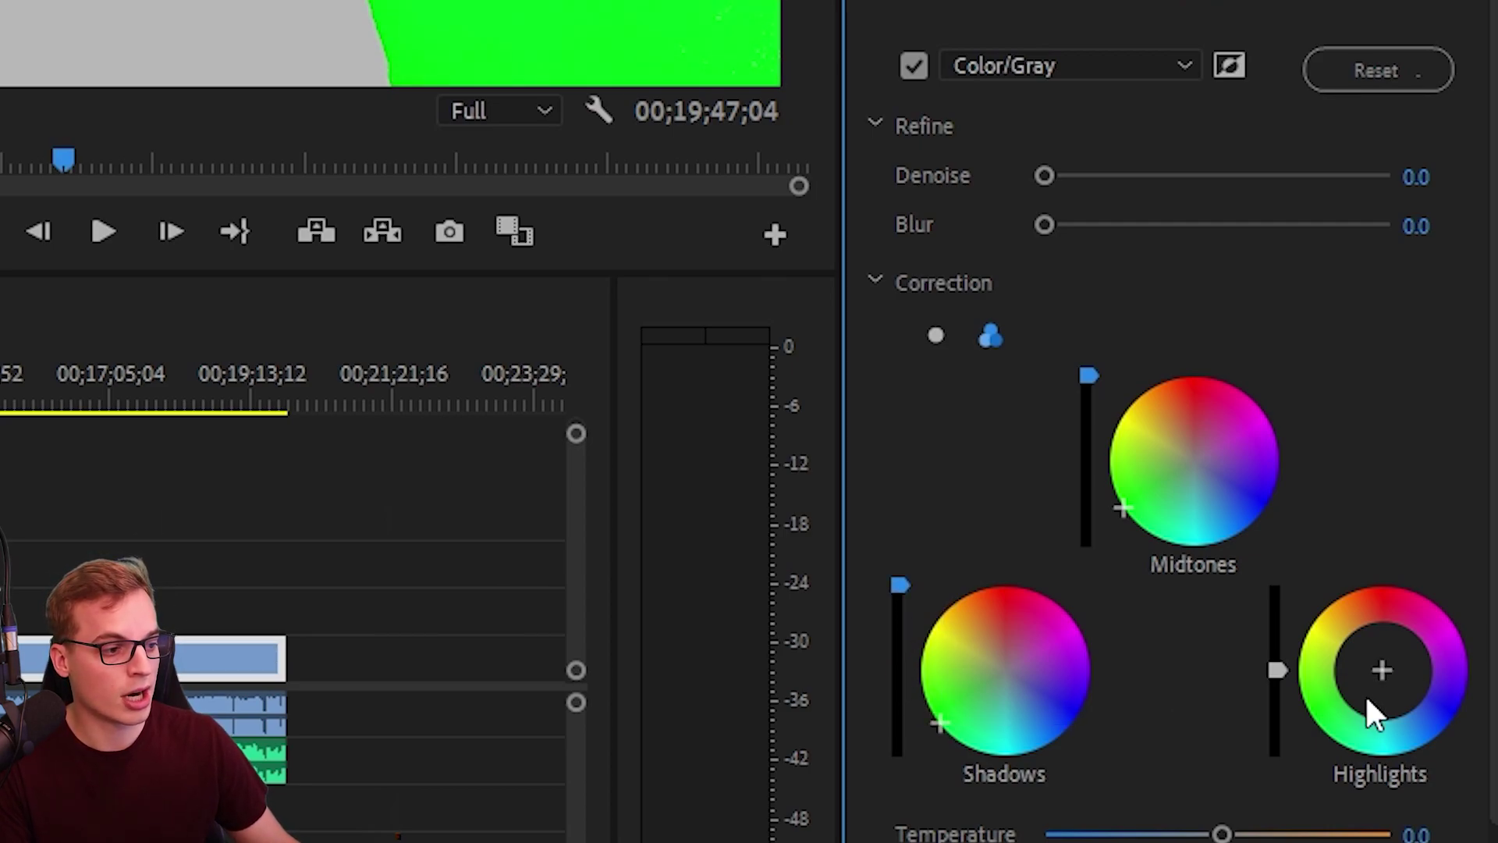
{"action": "left_click_drag", "start_coordinate": [1365, 695], "coordinate": [1318, 724]}
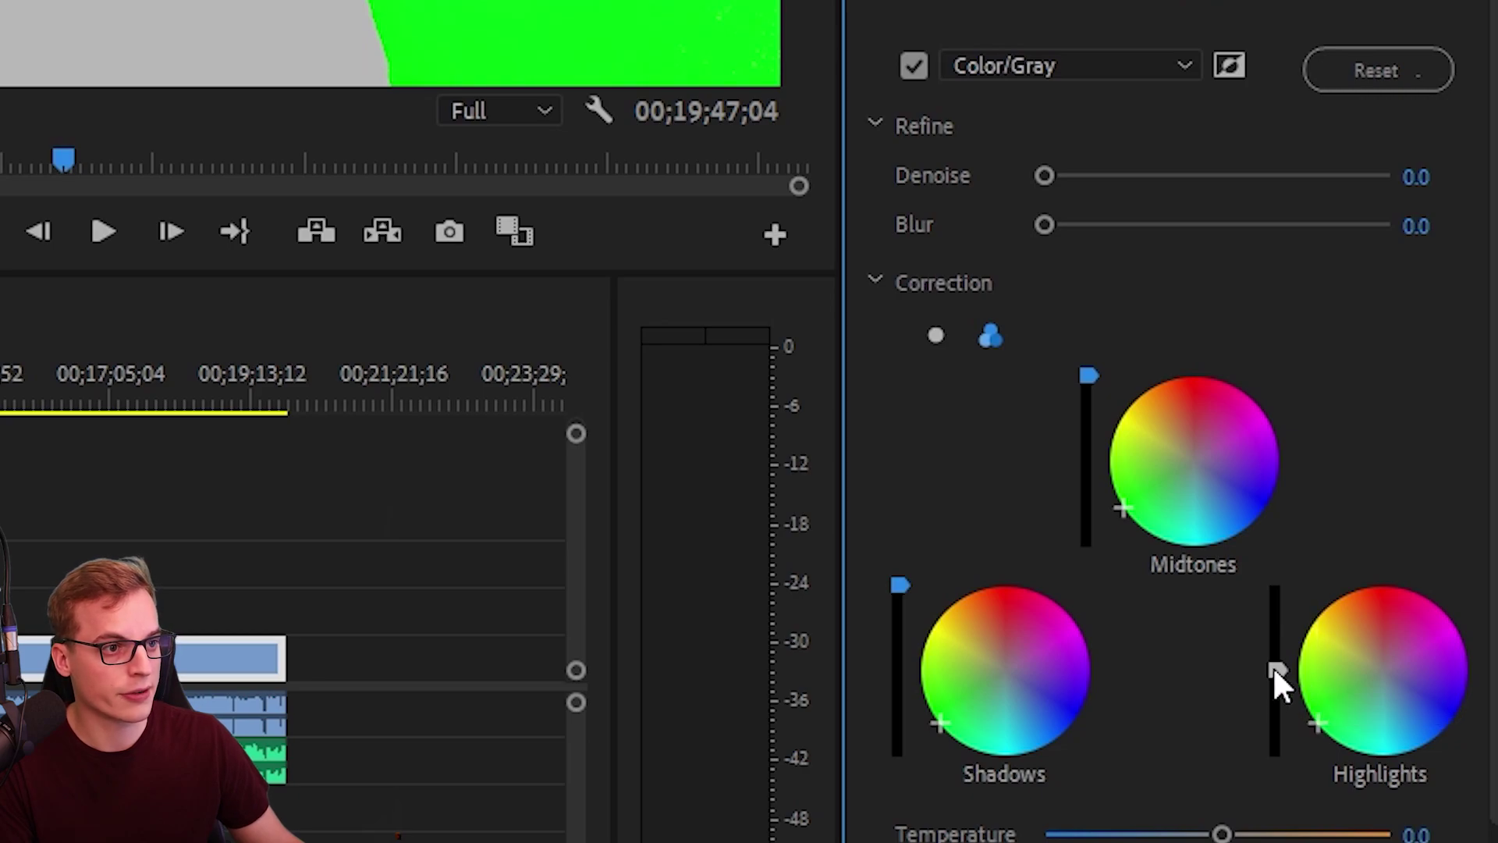
{"action": "left_click_drag", "start_coordinate": [1275, 670], "coordinate": [1277, 755]}
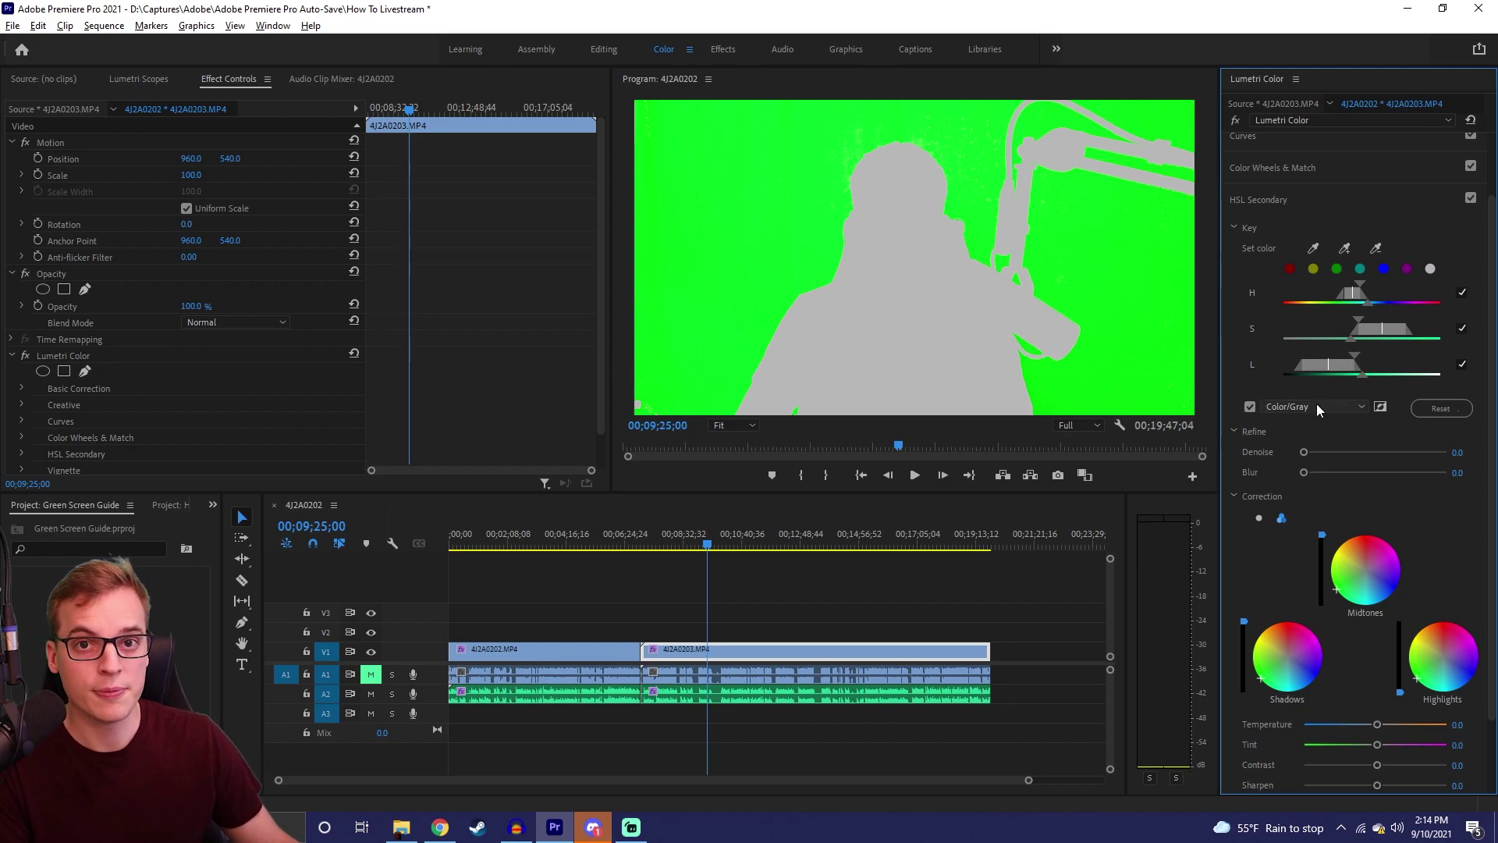
Step: Turn off the Color/Gray preview and search the Effects panel for 'ultra'
{"action": "left_click", "coordinate": [1250, 406]}
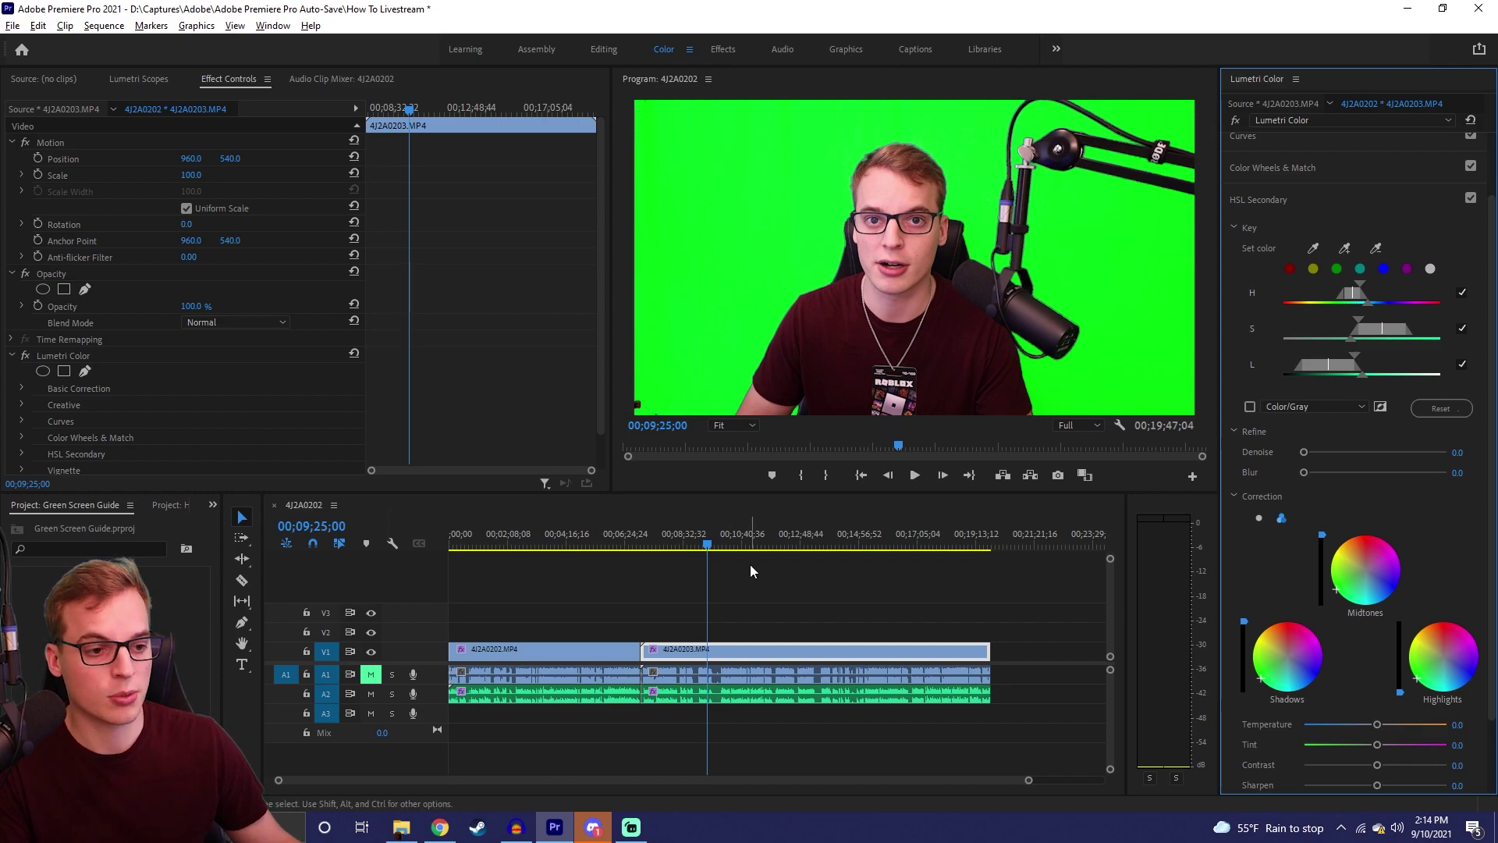
{"action": "left_click_drag", "start_coordinate": [729, 547], "coordinate": [786, 548]}
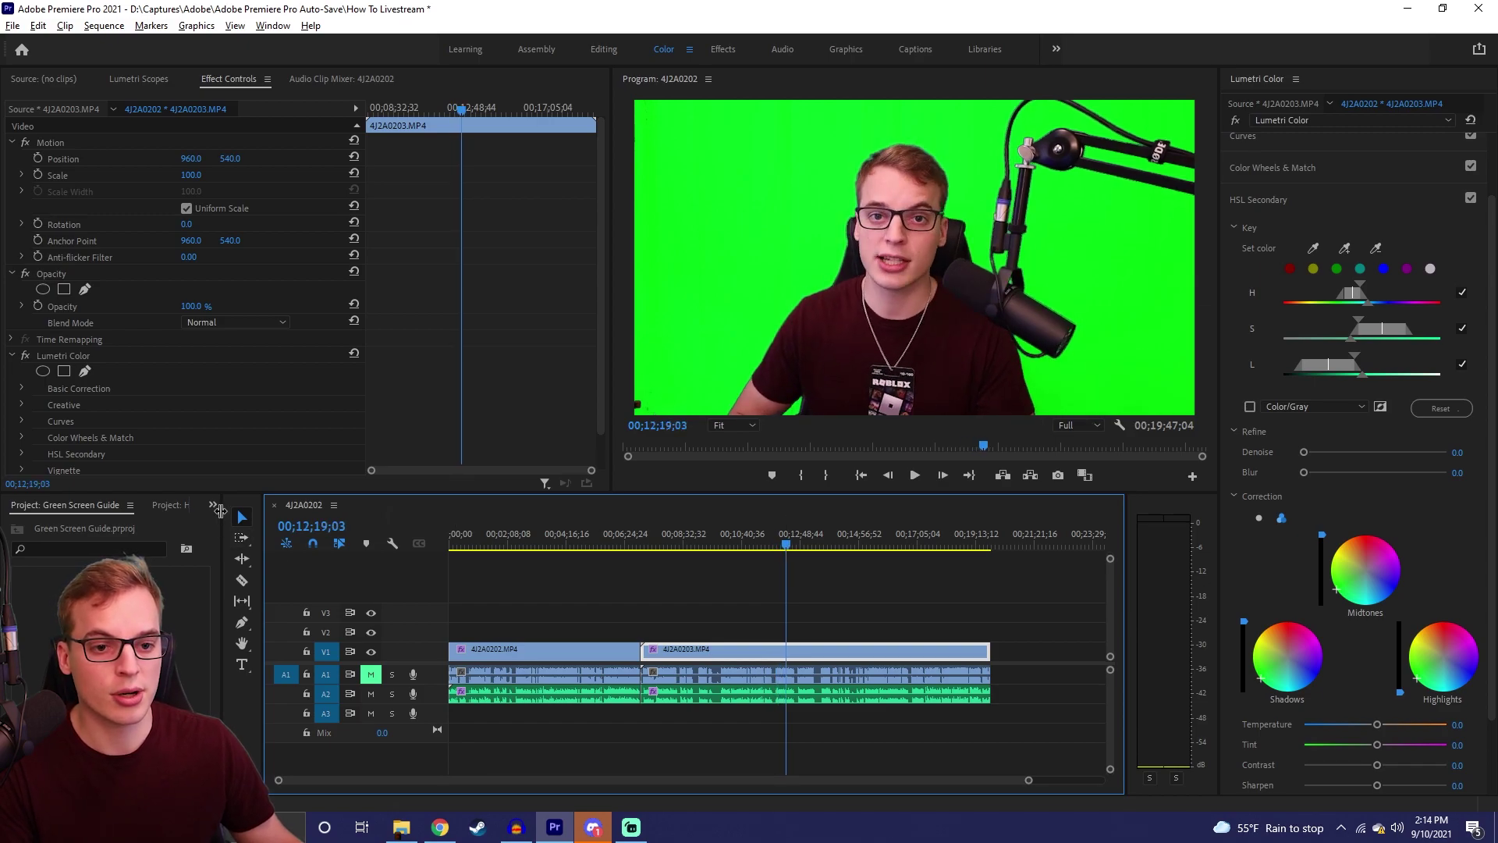
{"action": "left_click", "coordinate": [213, 506]}
{"action": "left_click", "coordinate": [246, 601]}
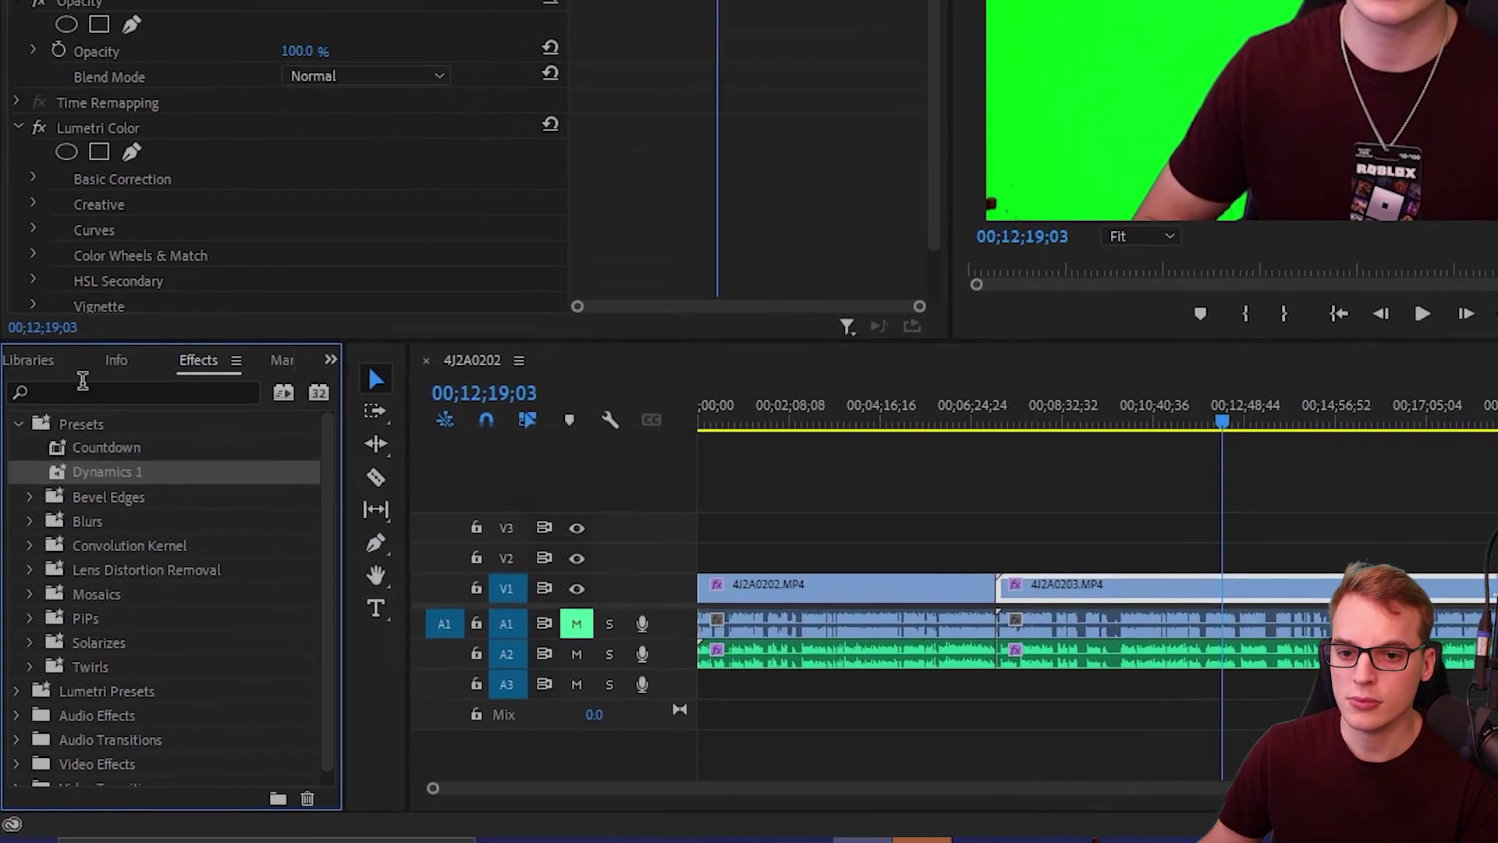
{"action": "type", "text": "ultra"}
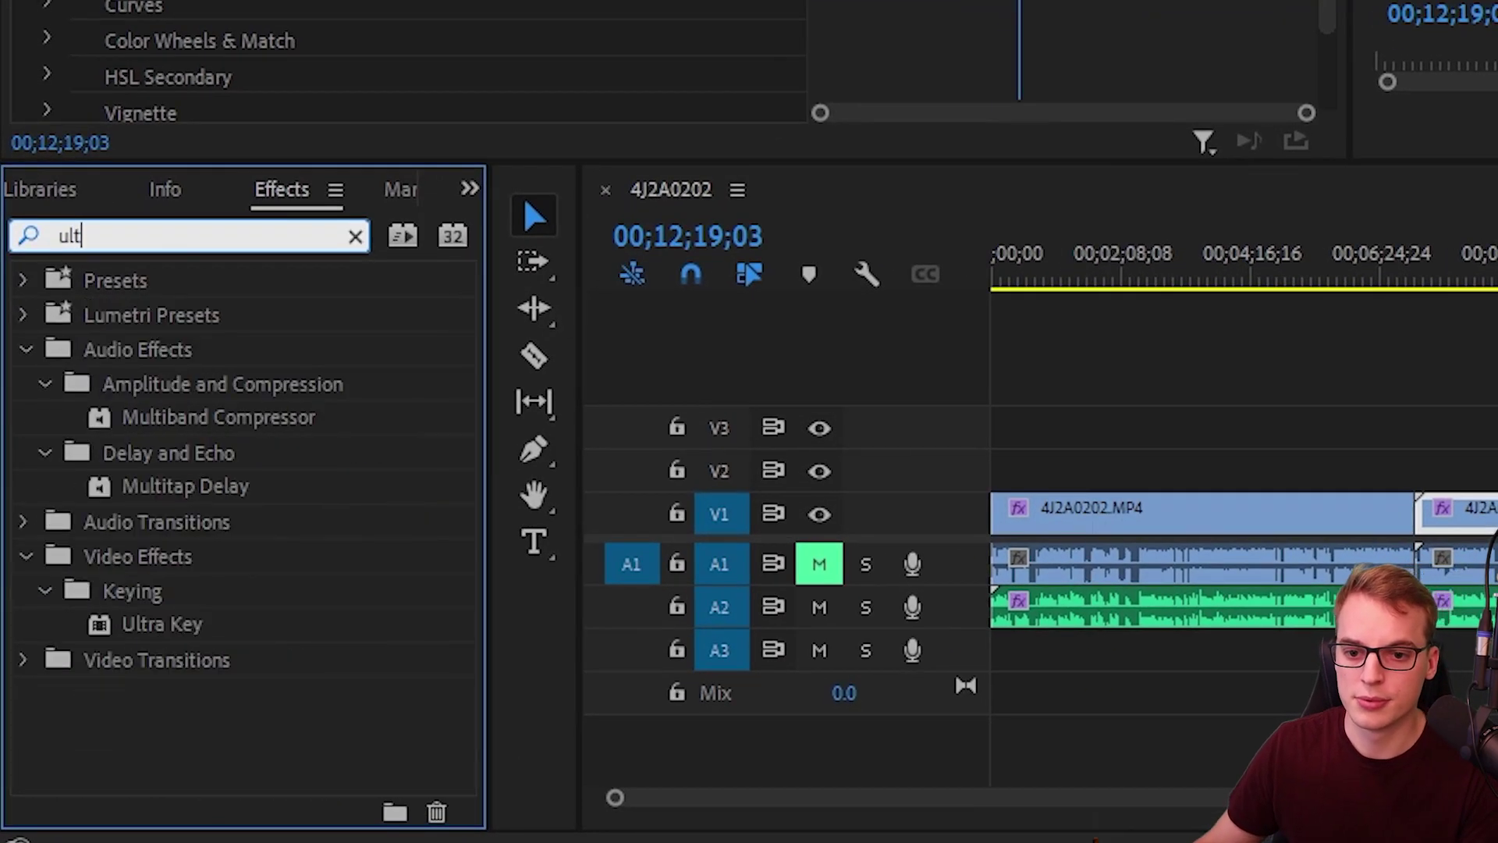
Step: Apply Ultra Key to the clip with the green screen sampled as Key Color
{"action": "left_click", "coordinate": [127, 490]}
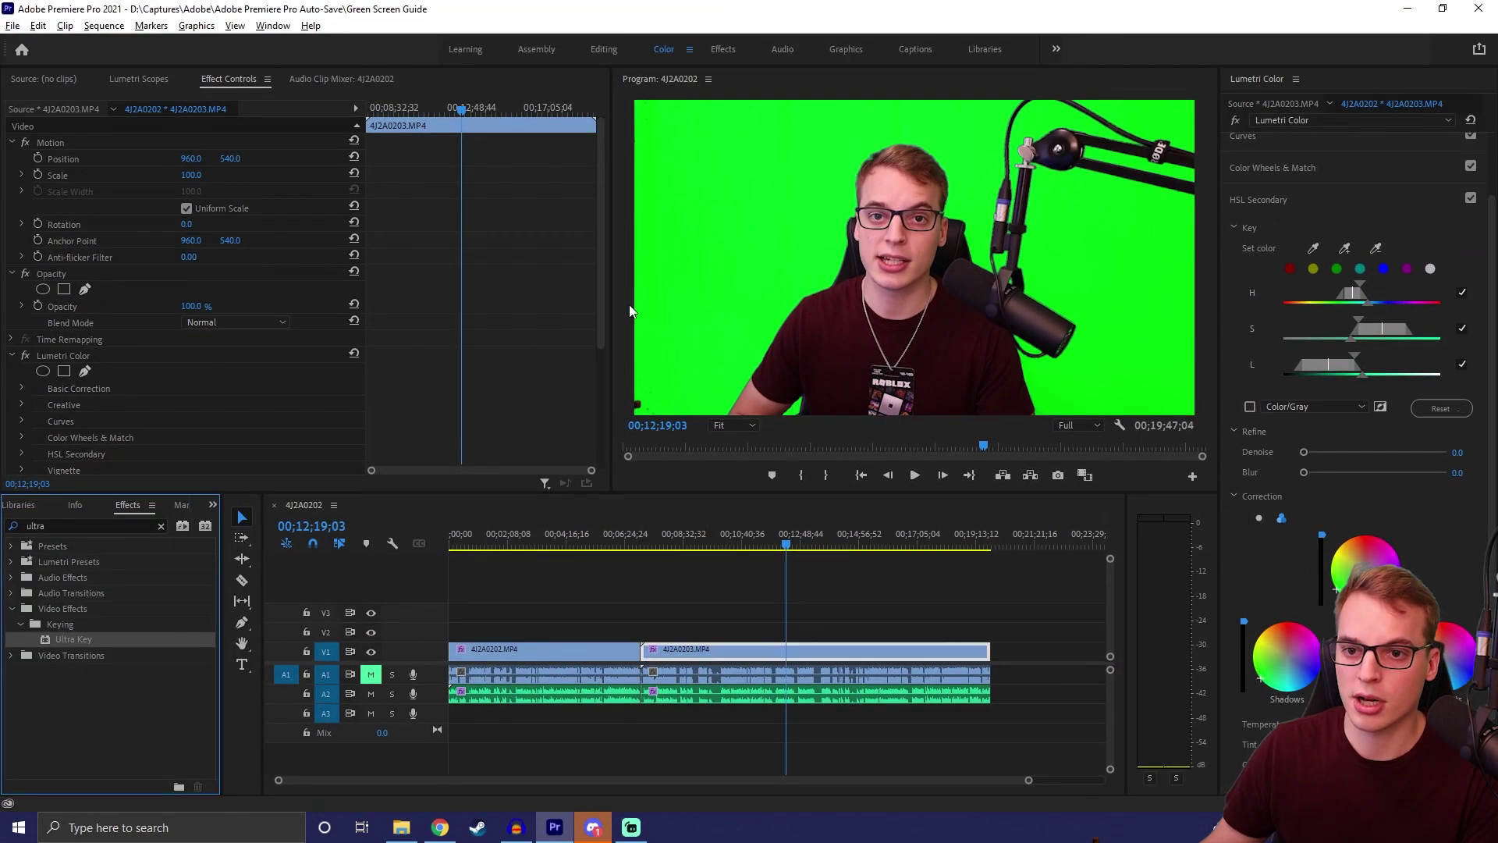
{"action": "left_click_drag", "start_coordinate": [629, 304], "coordinate": [245, 315]}
{"action": "scroll", "coordinate": [145, 400], "scroll_direction": "down", "scroll_amount": 5}
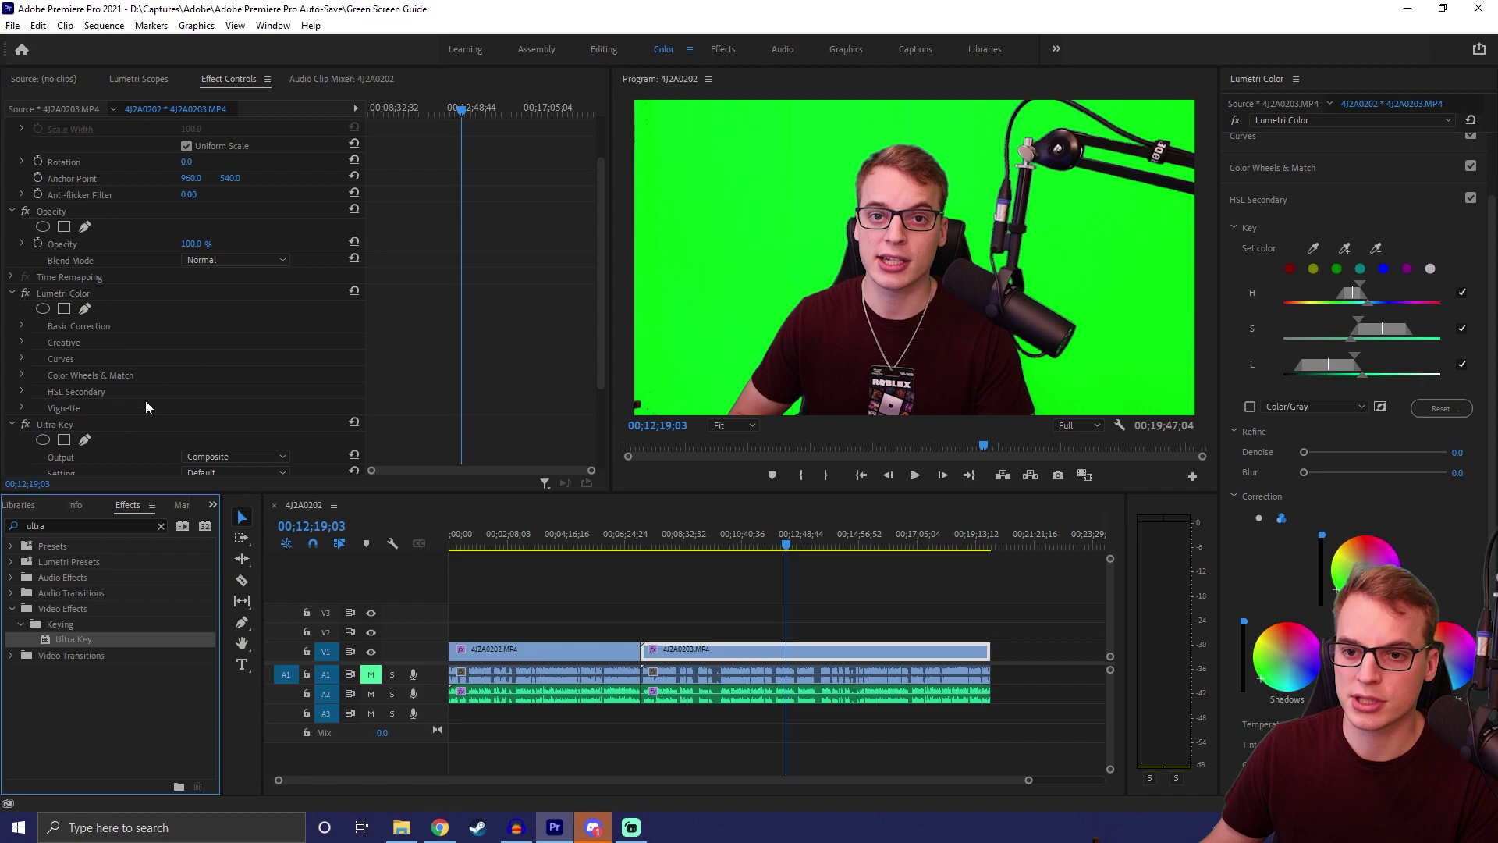
{"action": "left_click", "coordinate": [207, 367]}
{"action": "left_click", "coordinate": [724, 186]}
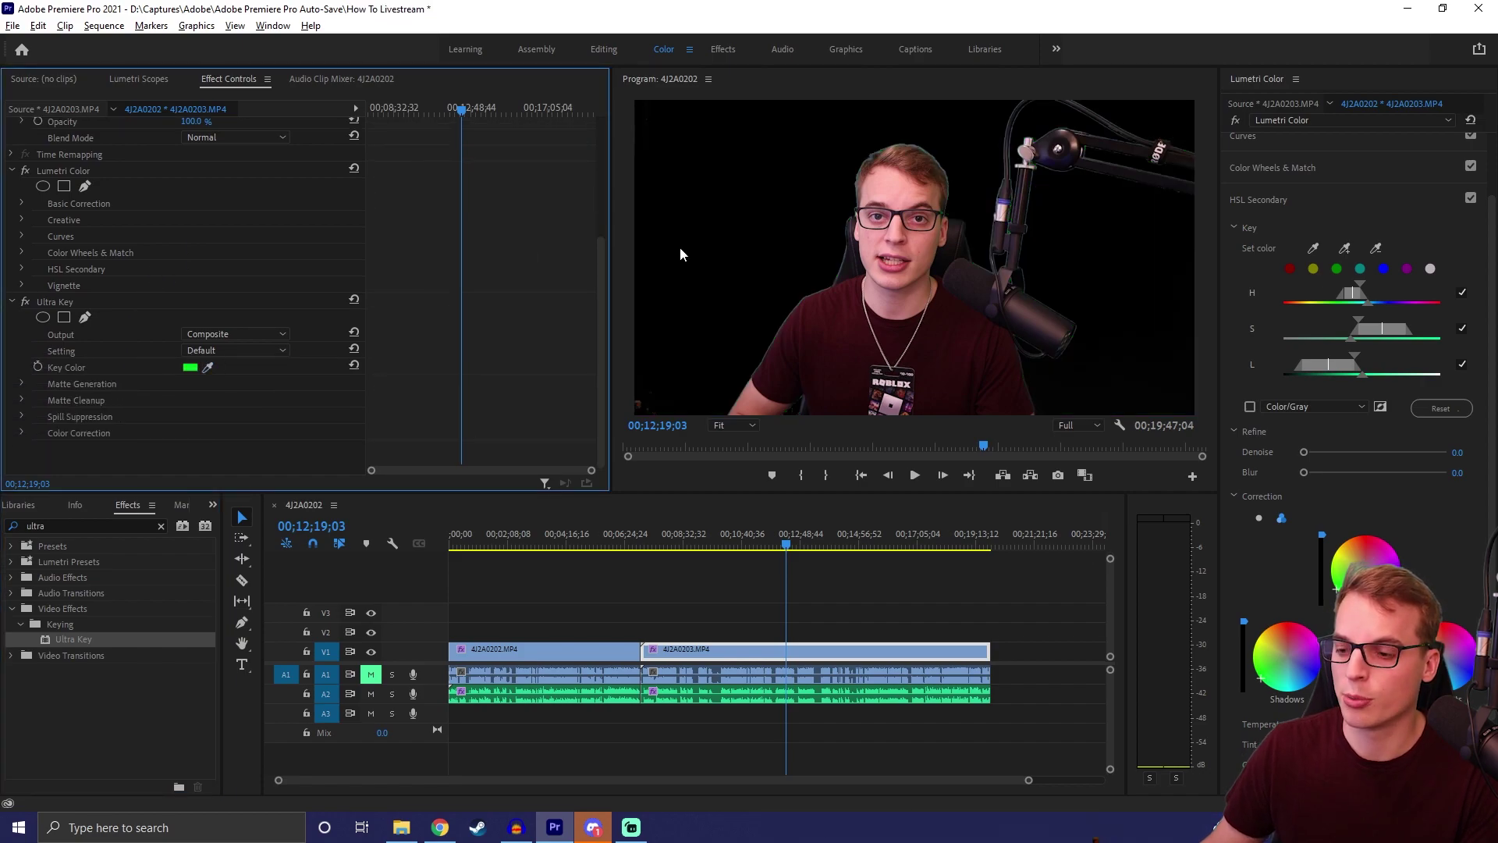
{"action": "mouse_move", "coordinate": [788, 545]}
{"action": "left_mouse_down"}
{"action": "mouse_move", "coordinate": [740, 546]}
{"action": "mouse_move", "coordinate": [881, 526]}
{"action": "mouse_move", "coordinate": [742, 518]}
{"action": "mouse_move", "coordinate": [827, 518]}
{"action": "mouse_move", "coordinate": [795, 518]}
{"action": "left_mouse_up"}
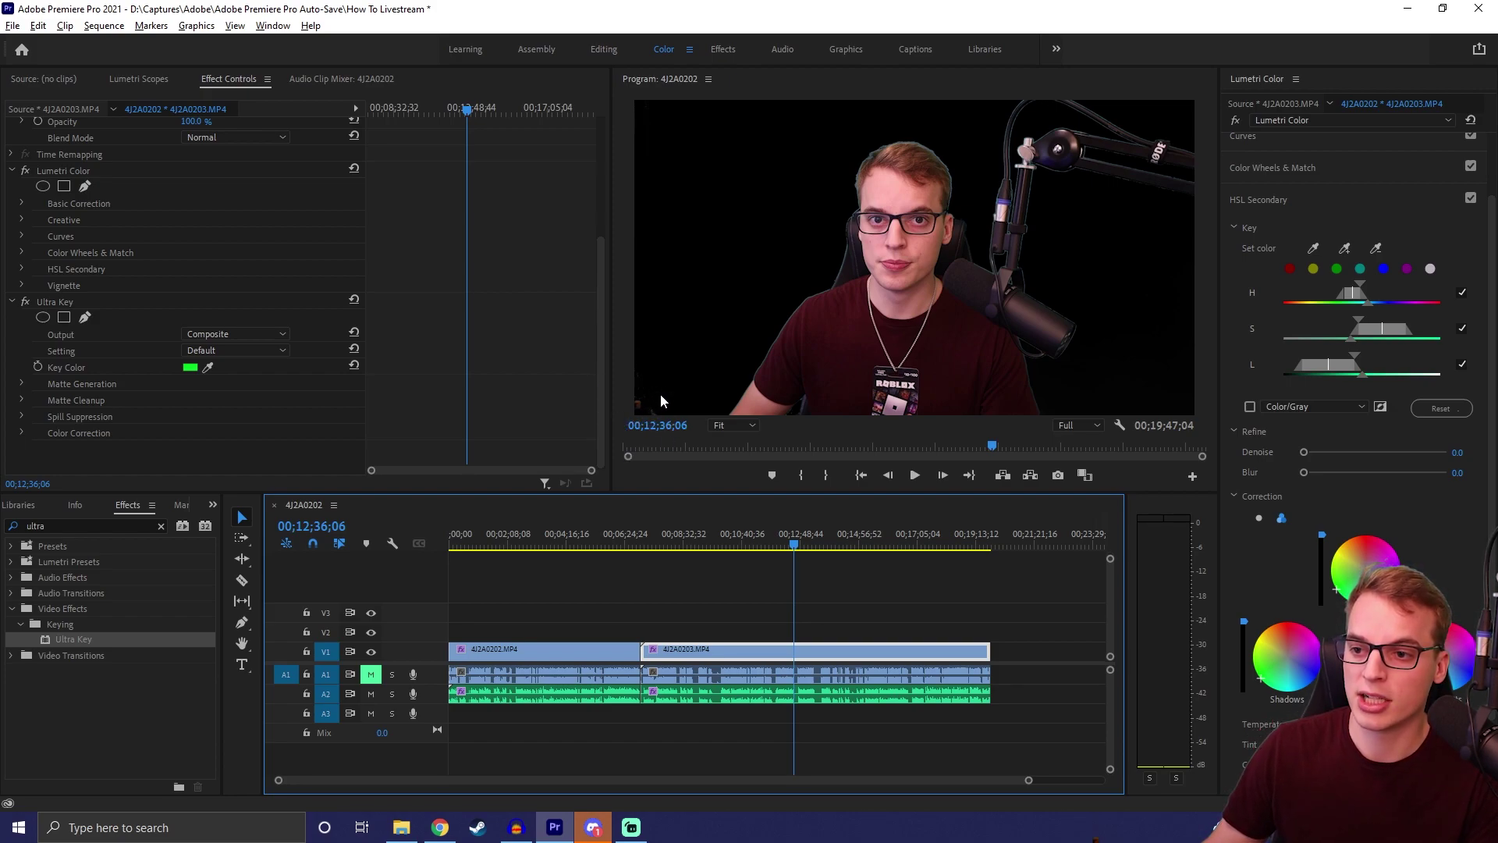
{"action": "left_click", "coordinate": [213, 505]}
Step: Search Effects for 'crop' and apply the Crop effect to clip 4J2A0203
{"action": "left_click", "coordinate": [134, 524]}
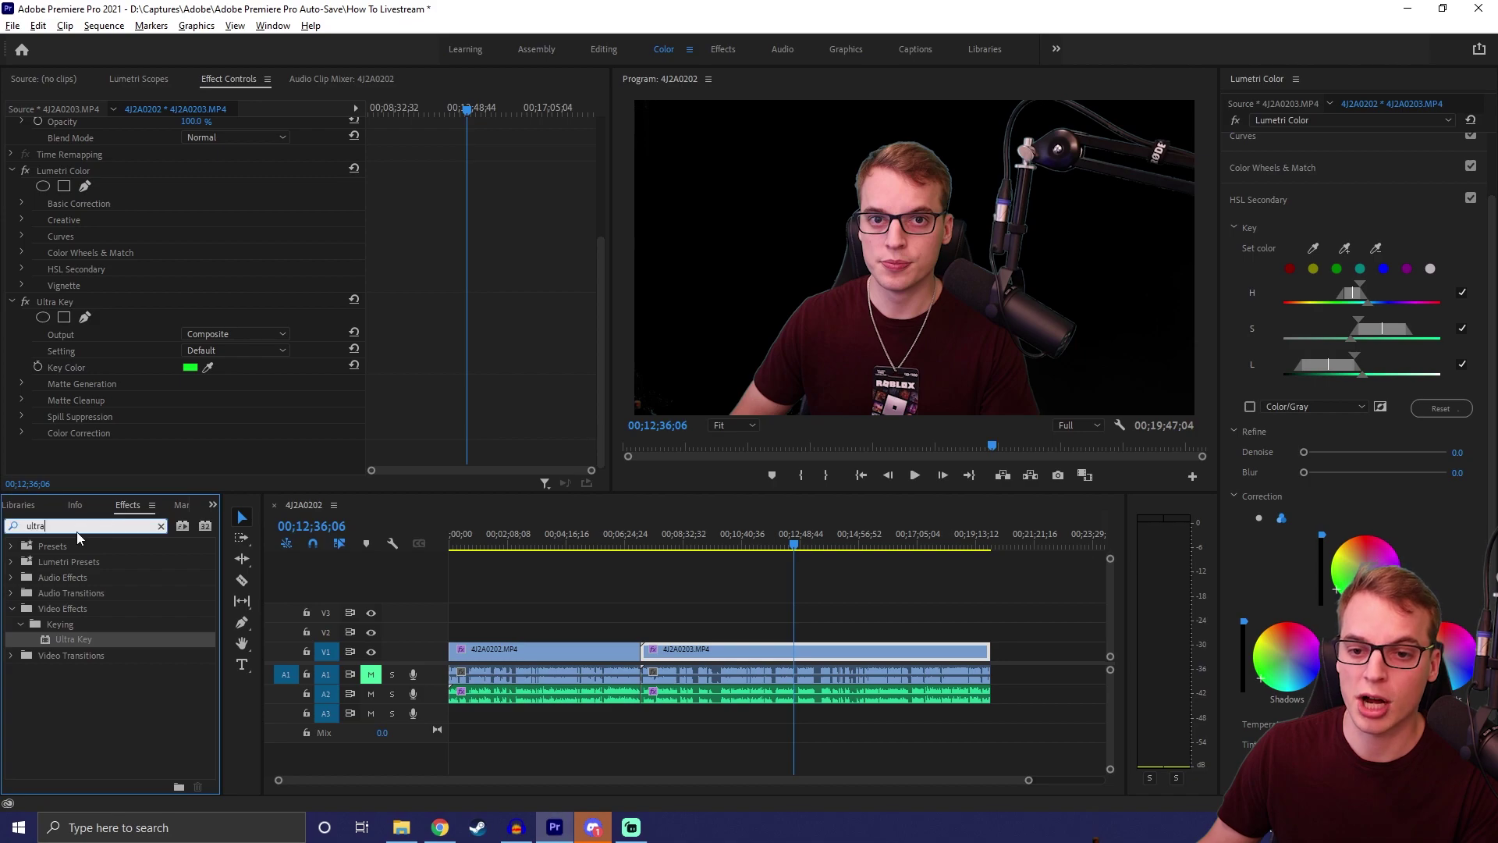
{"action": "key", "text": "ctrl+a"}
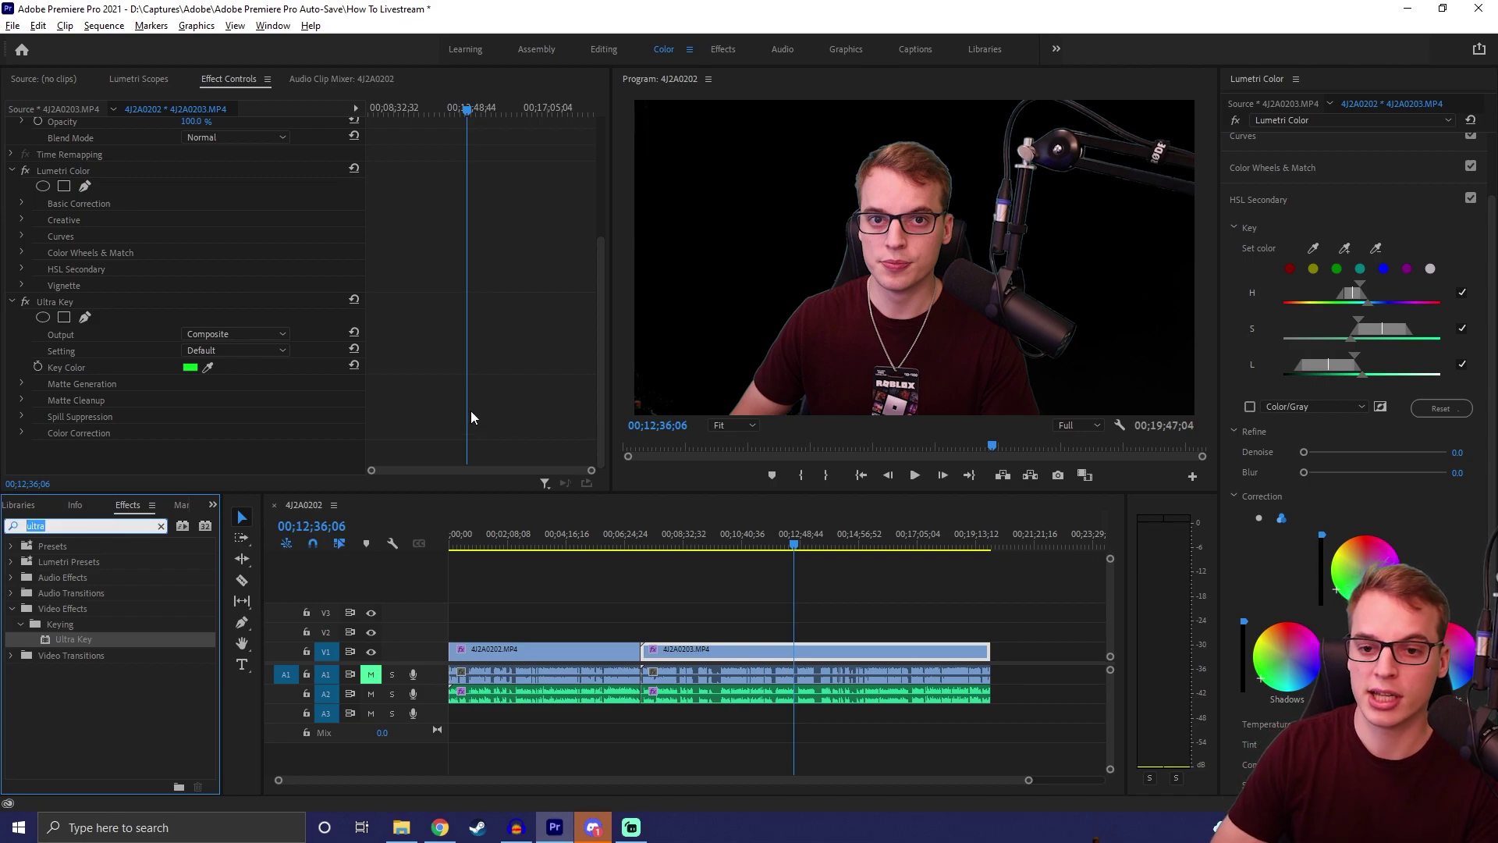
{"action": "type", "text": "crop"}
{"action": "left_click_drag", "start_coordinate": [65, 639], "coordinate": [729, 654]}
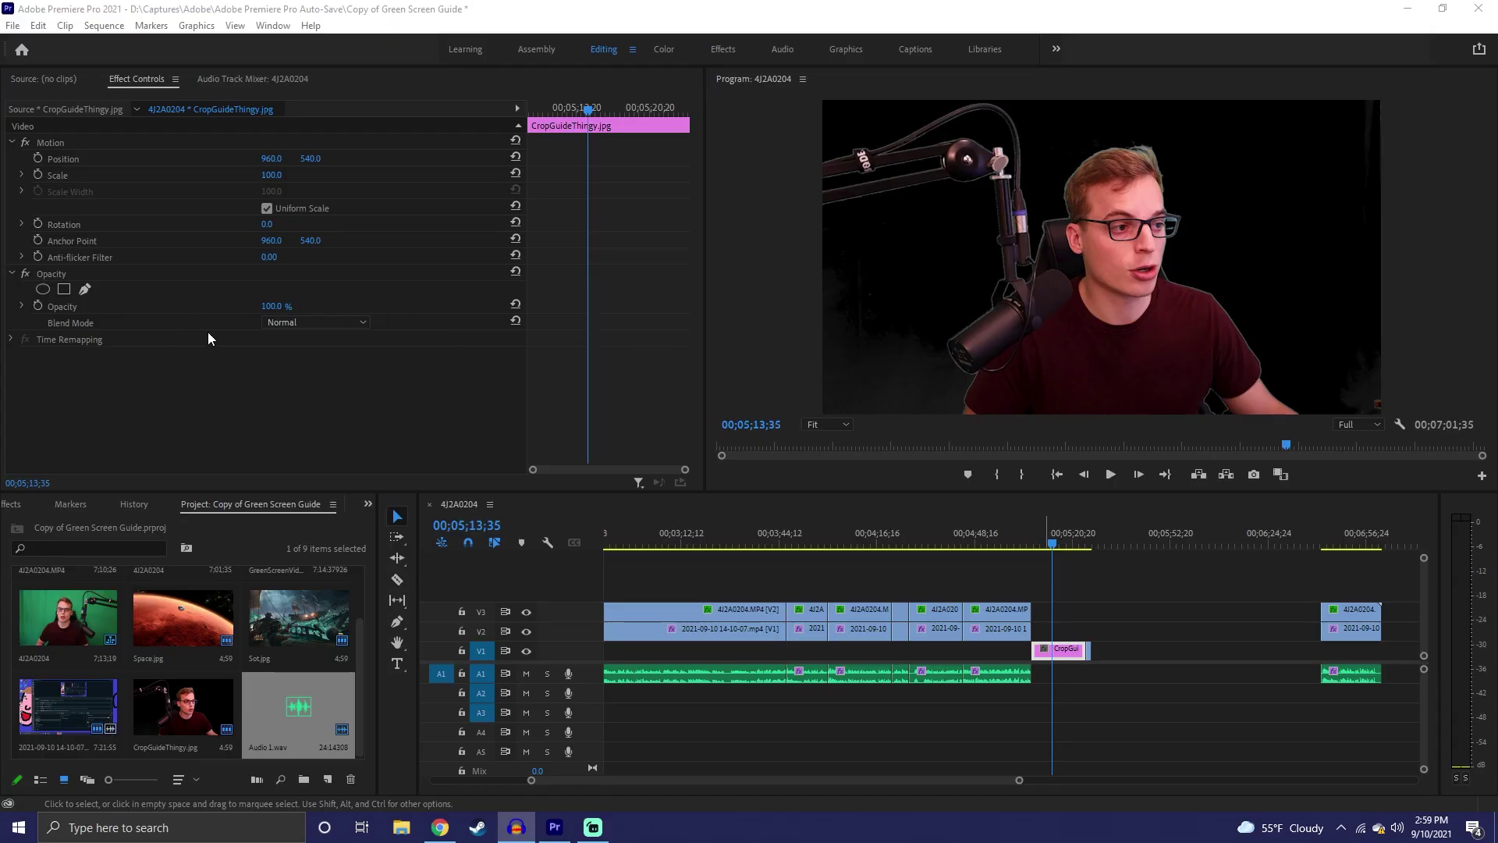
Step: On clip 4J2A0204, expand Ultra Key's Spill Suppression, reset Luma and scrub it to 100
{"action": "left_click", "coordinate": [1090, 540]}
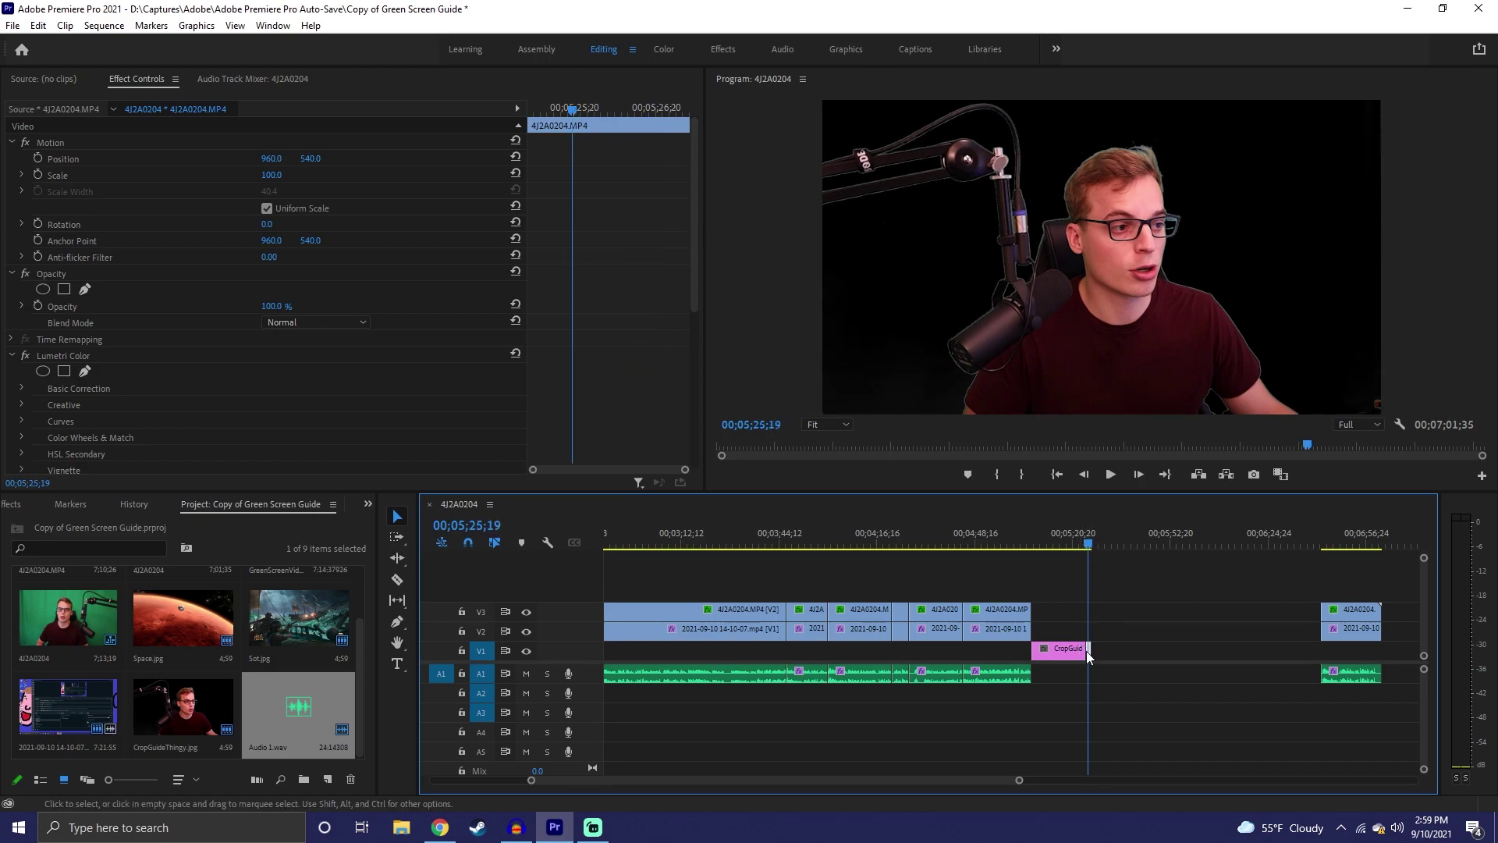
{"action": "scroll", "coordinate": [185, 409], "scroll_direction": "down", "scroll_amount": 4}
{"action": "scroll", "coordinate": [117, 339], "scroll_direction": "down", "scroll_amount": 2}
{"action": "scroll", "coordinate": [181, 335], "scroll_direction": "down", "scroll_amount": 3}
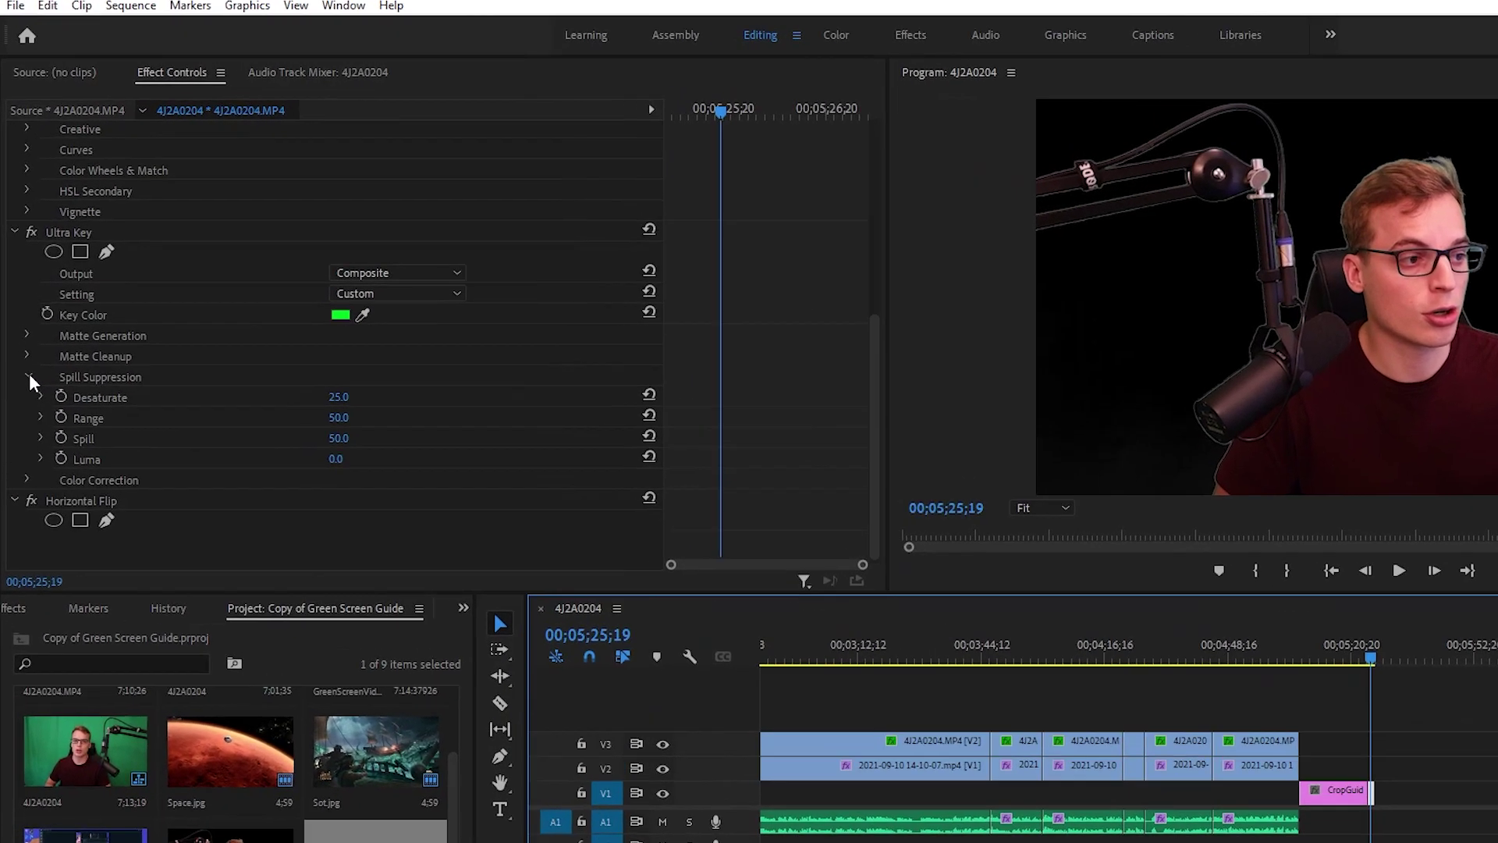
{"action": "left_click", "coordinate": [23, 320]}
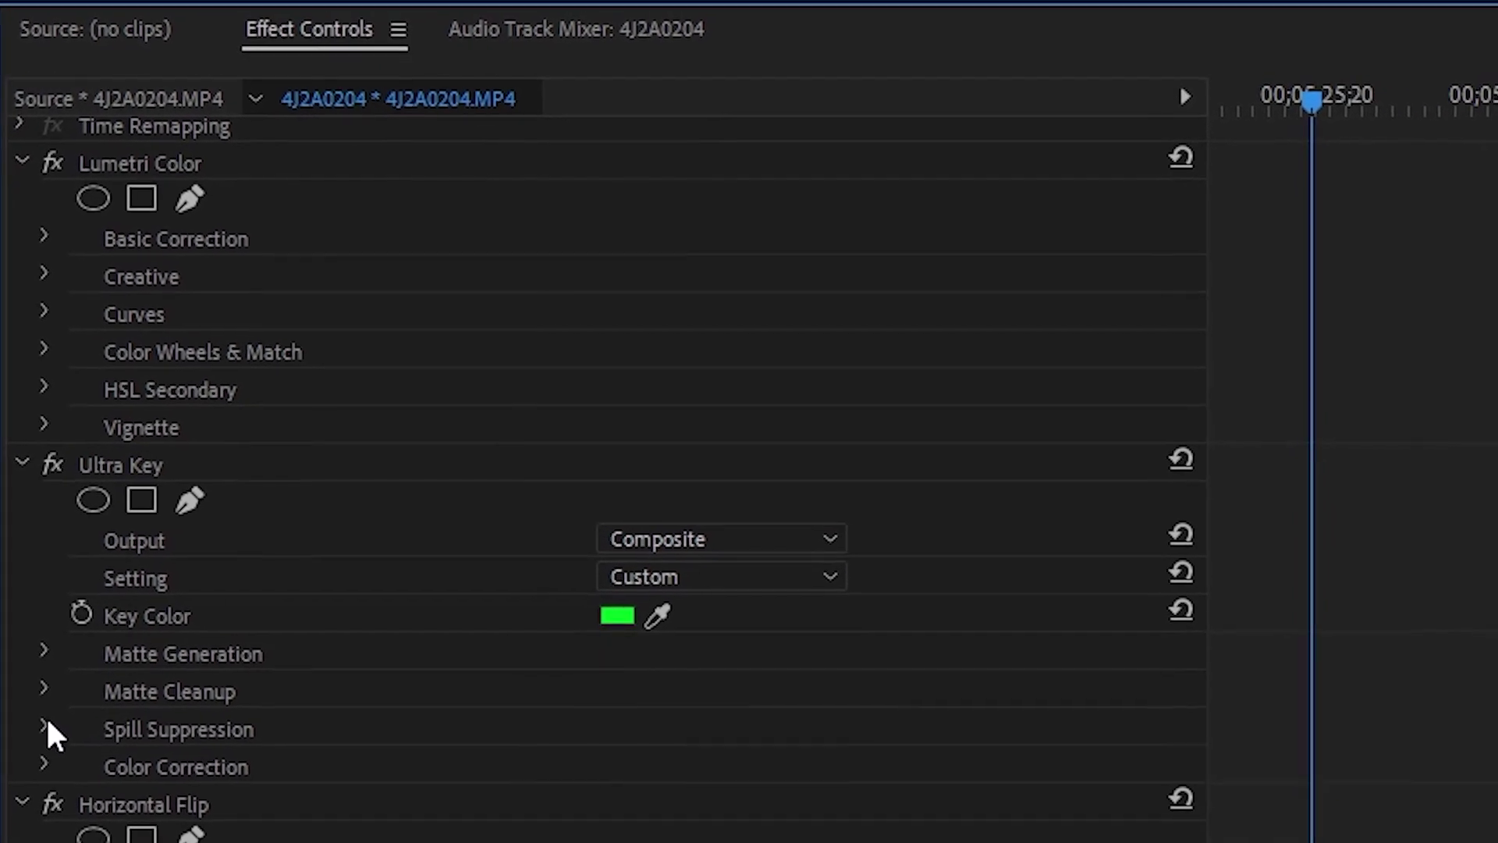
{"action": "left_click", "coordinate": [44, 726]}
{"action": "scroll", "coordinate": [476, 804], "scroll_direction": "down", "scroll_amount": 2}
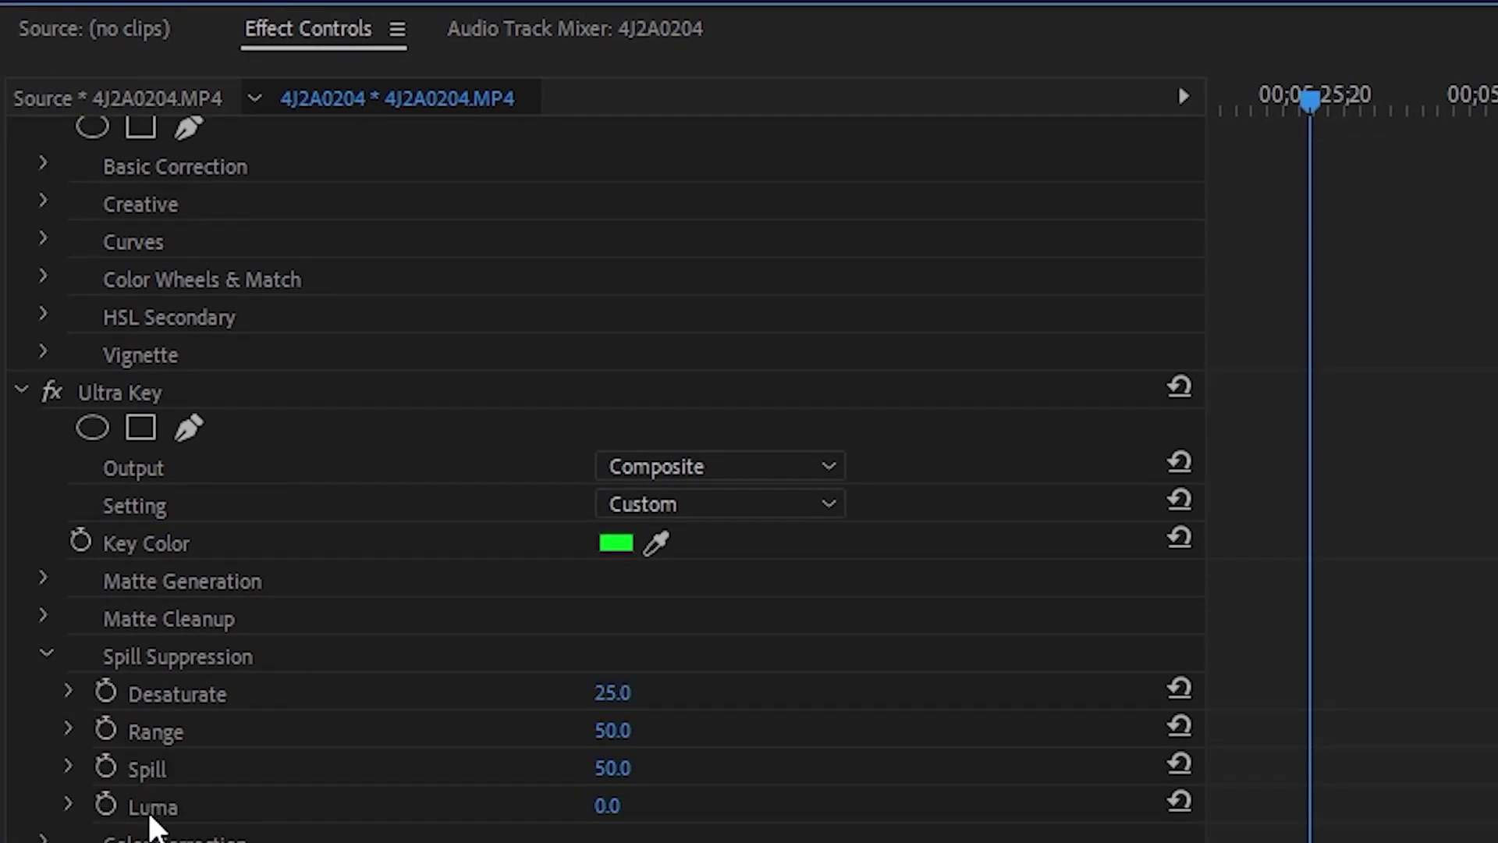
{"action": "left_click", "coordinate": [1181, 804]}
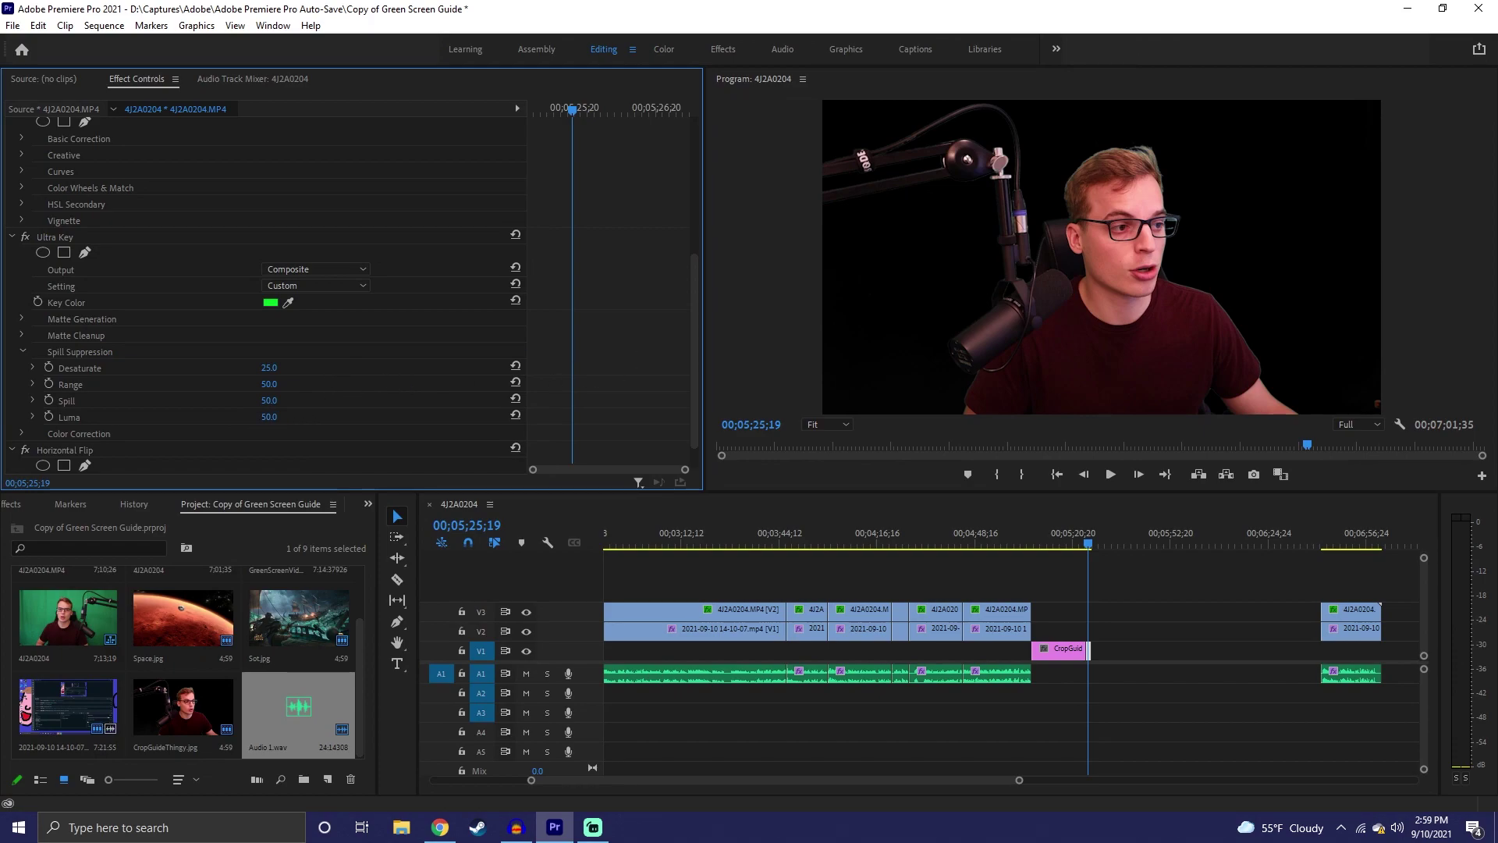
{"action": "left_click_drag", "start_coordinate": [269, 416], "coordinate": [328, 416]}
Step: Reset Spill Suppression Luma, scrub it down to 0, then back up to about 52
{"action": "left_click", "coordinate": [516, 415]}
{"action": "left_click_drag", "start_coordinate": [268, 417], "coordinate": [234, 417]}
{"action": "left_click_drag", "start_coordinate": [268, 416], "coordinate": [288, 416]}
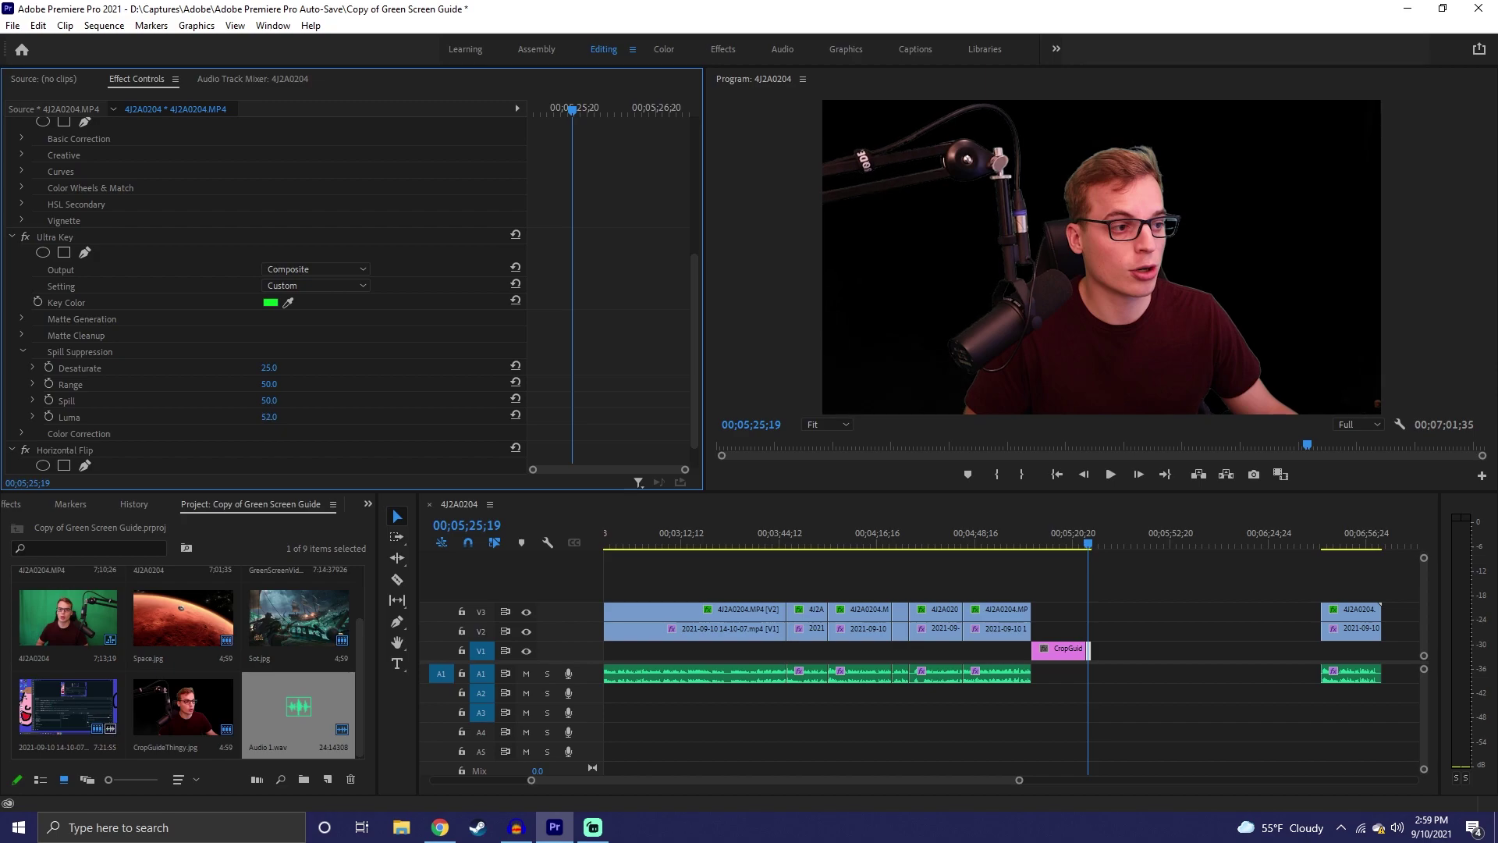